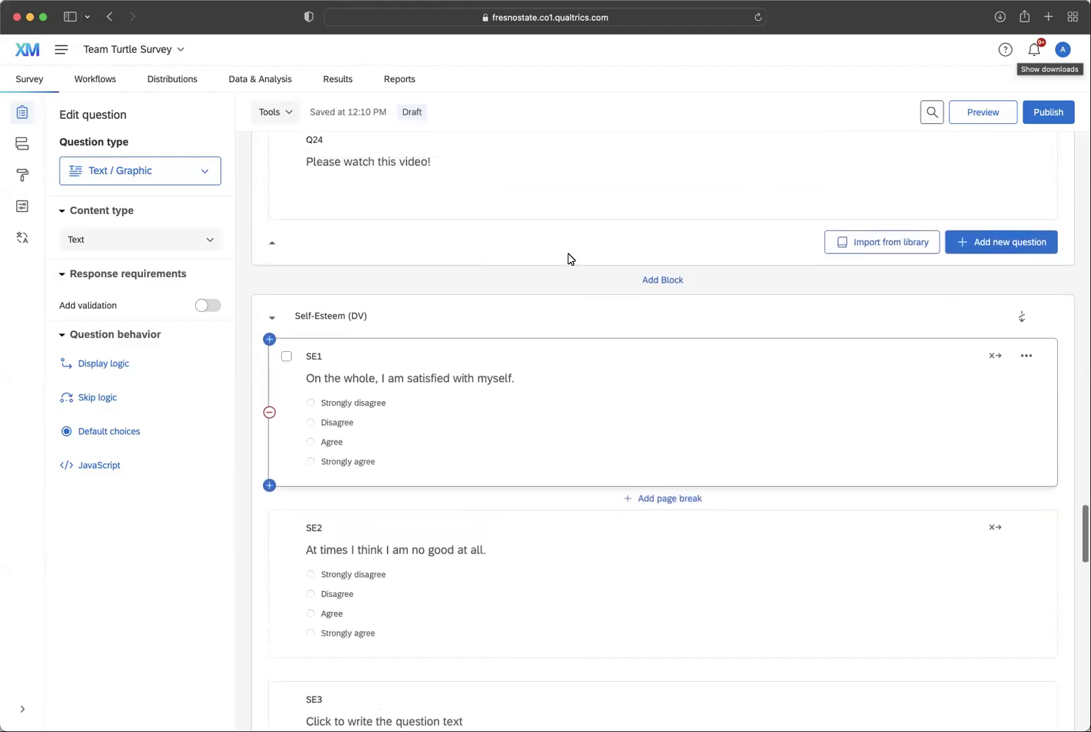
Look over the Video 1 block, selecting the 'Please watch this video!' question and Q24
click(370, 236)
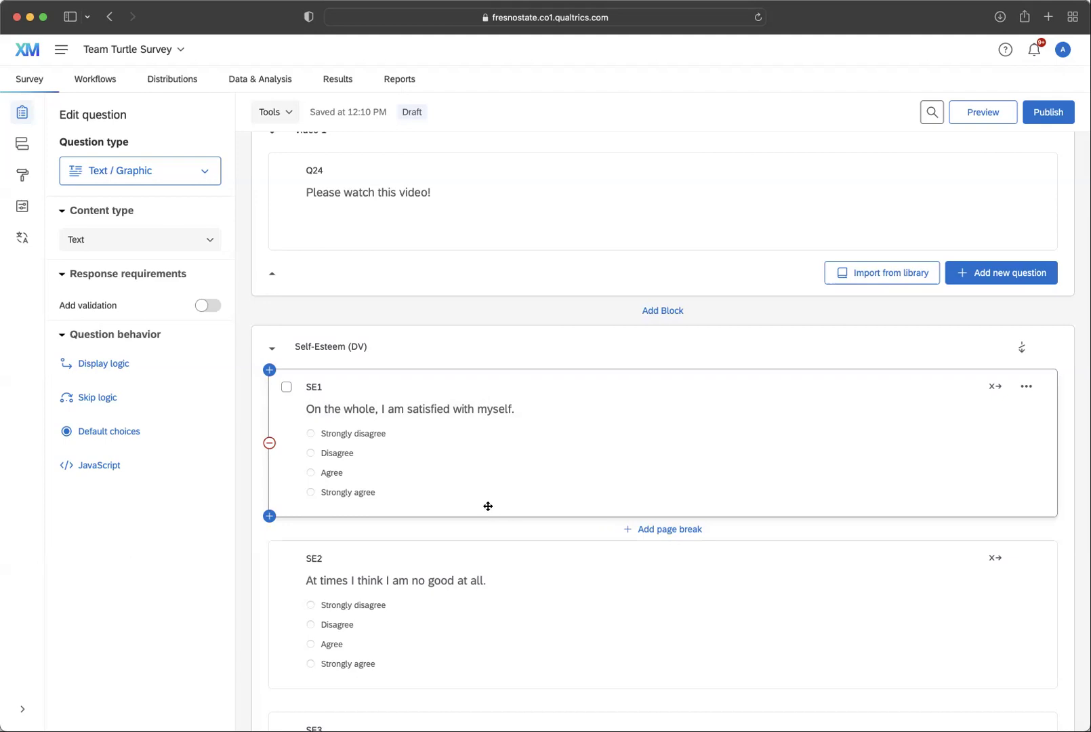
scroll(484, 525, up, 2)
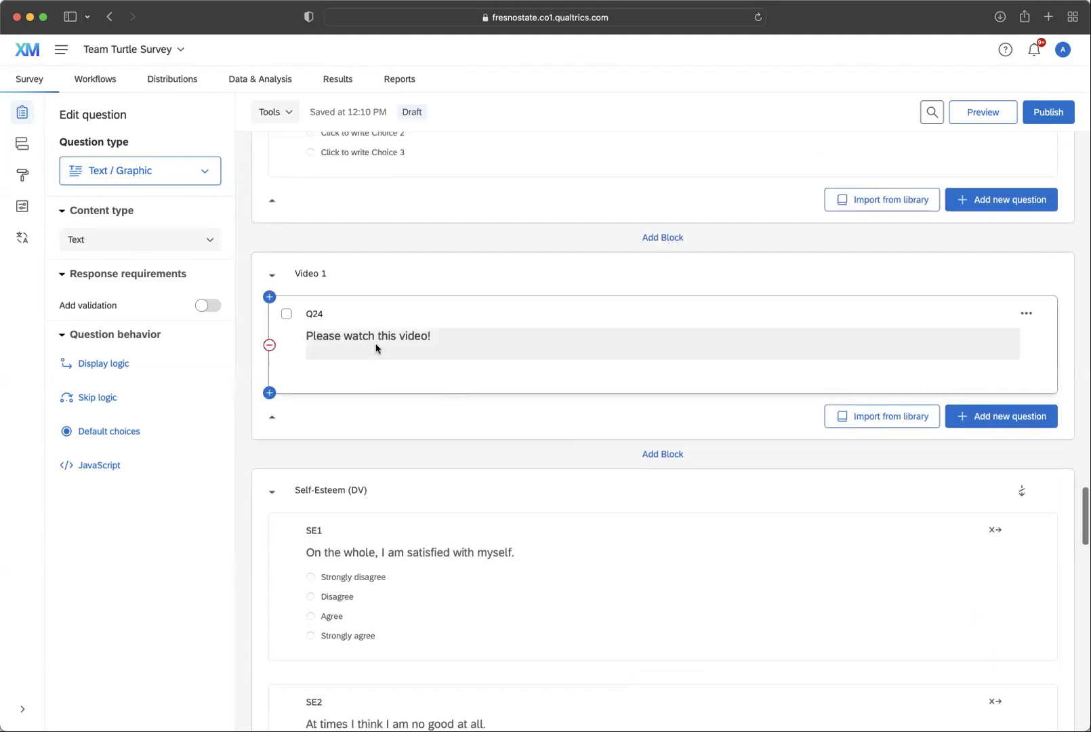
scroll(384, 352, down, 1)
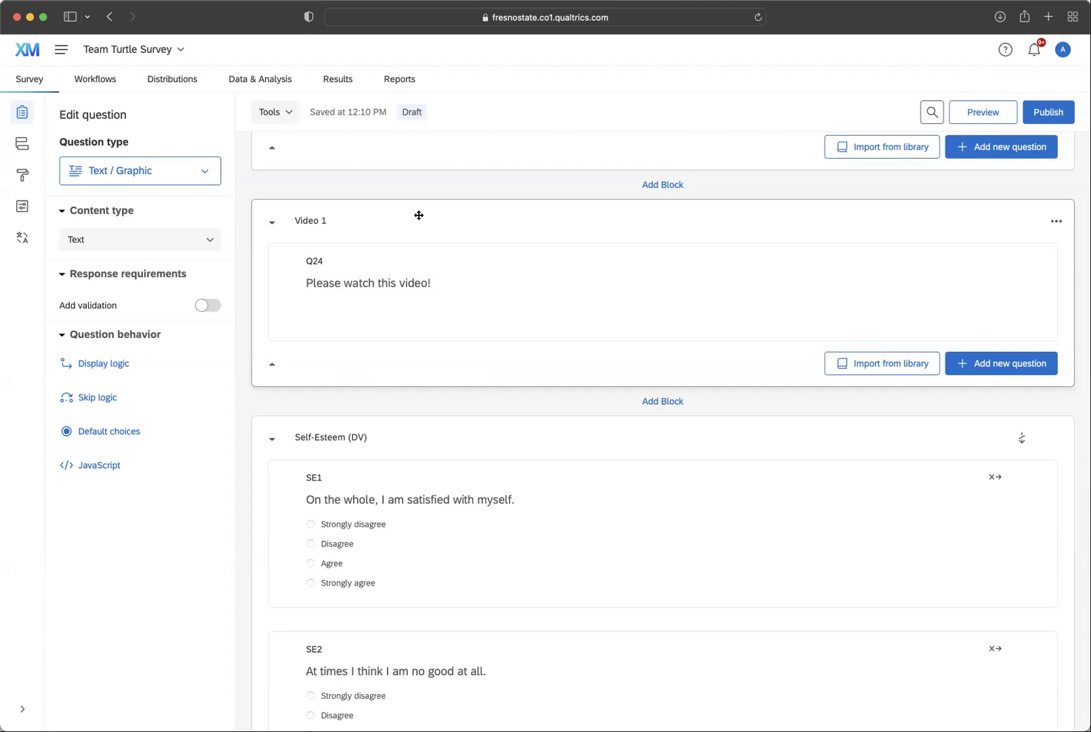
click(399, 253)
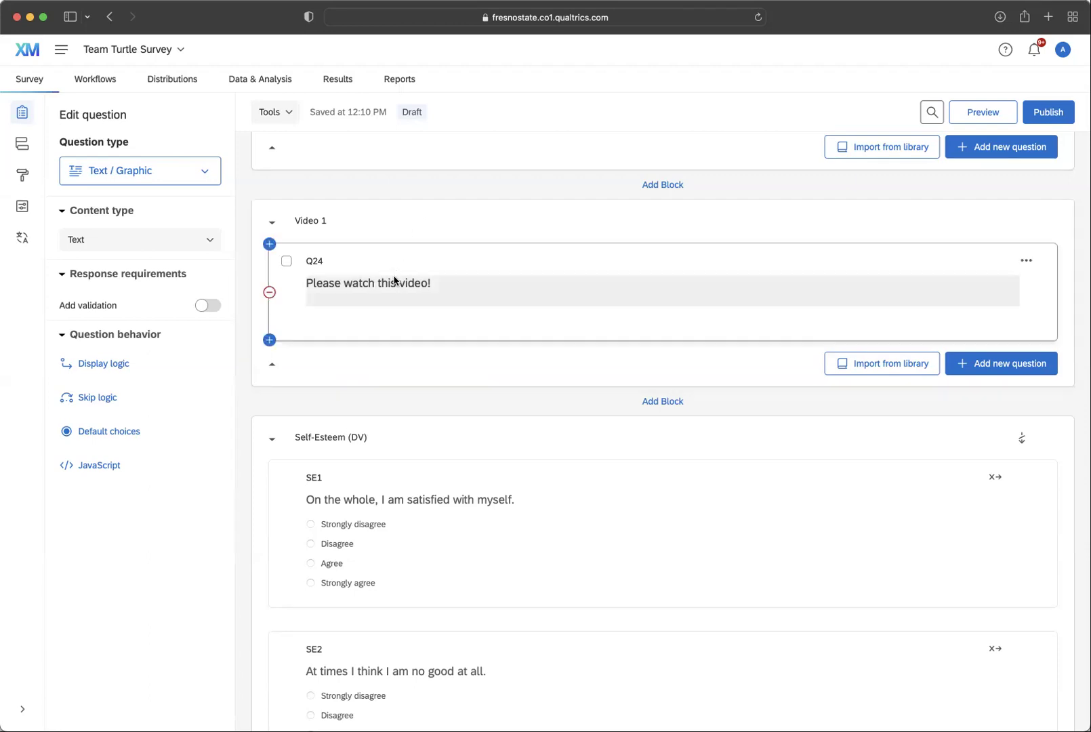
click(391, 281)
Rename the Video 1 block to 'Motivation Video 1'
click(443, 218)
click(309, 221)
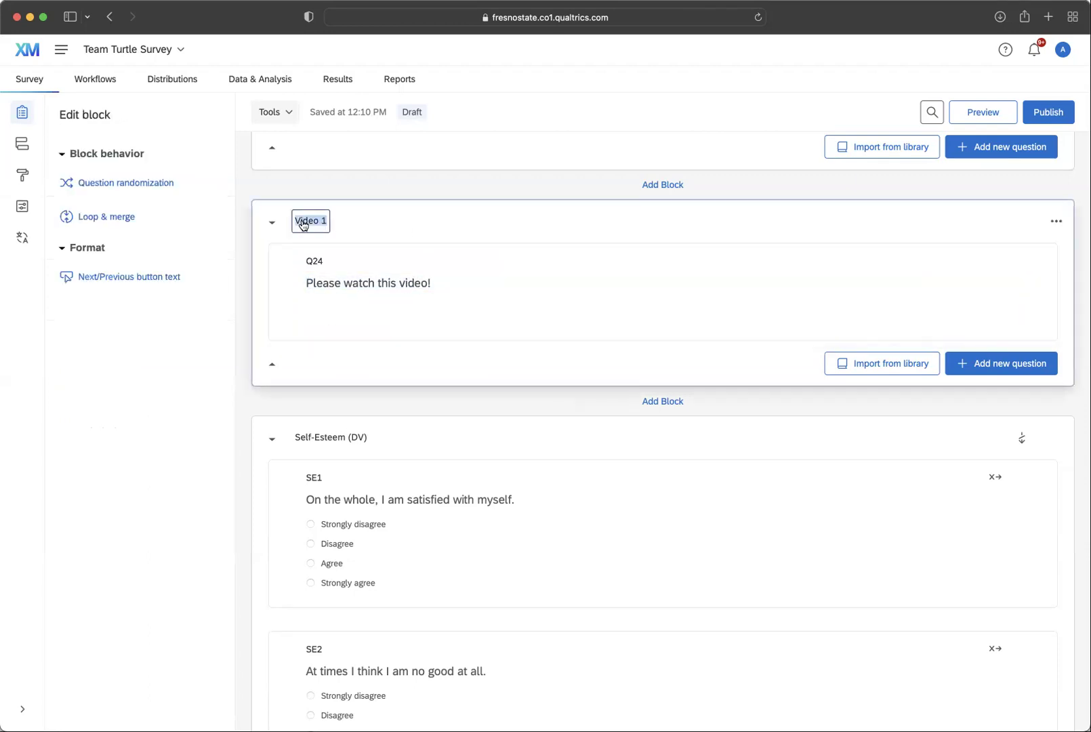
text(Motivation)
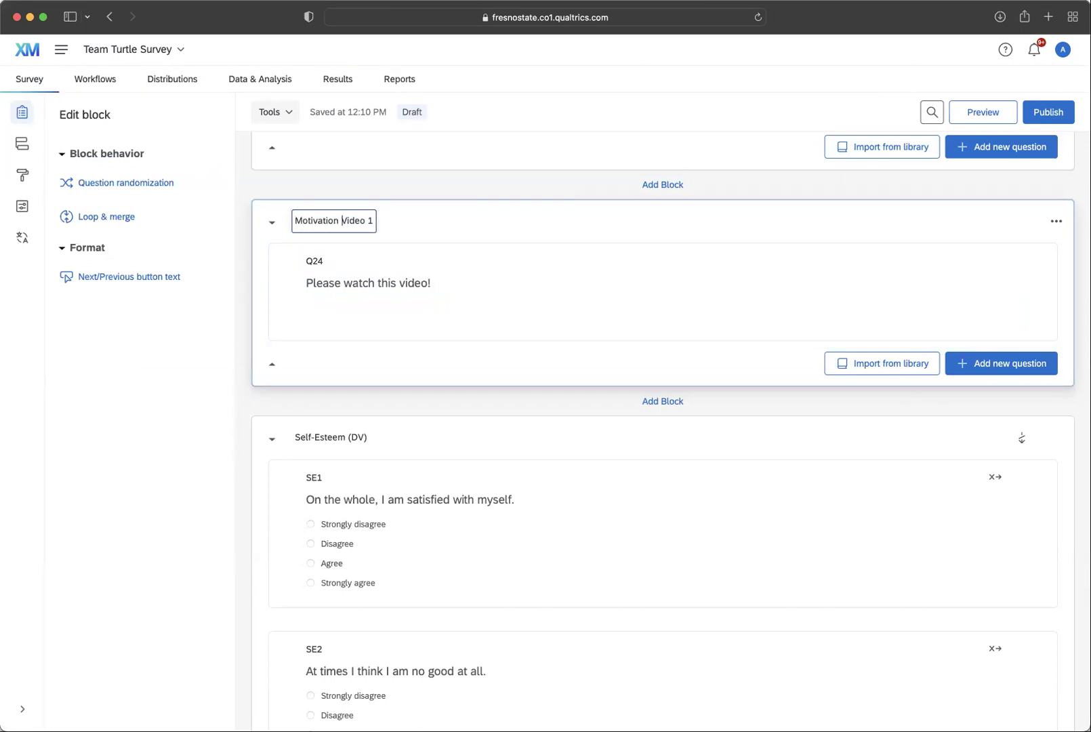
key(Return)
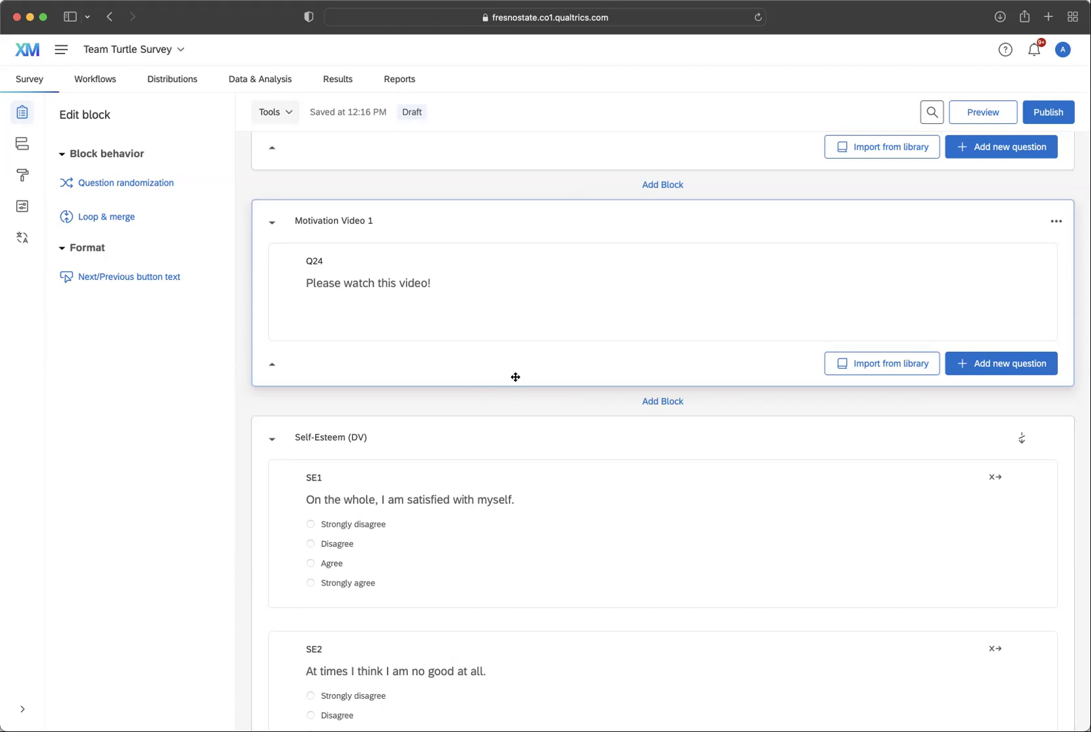
Add a new block below Self-Esteem and retitle Block 9 as 'Manipulation Check'
scroll(598, 404, down, 5)
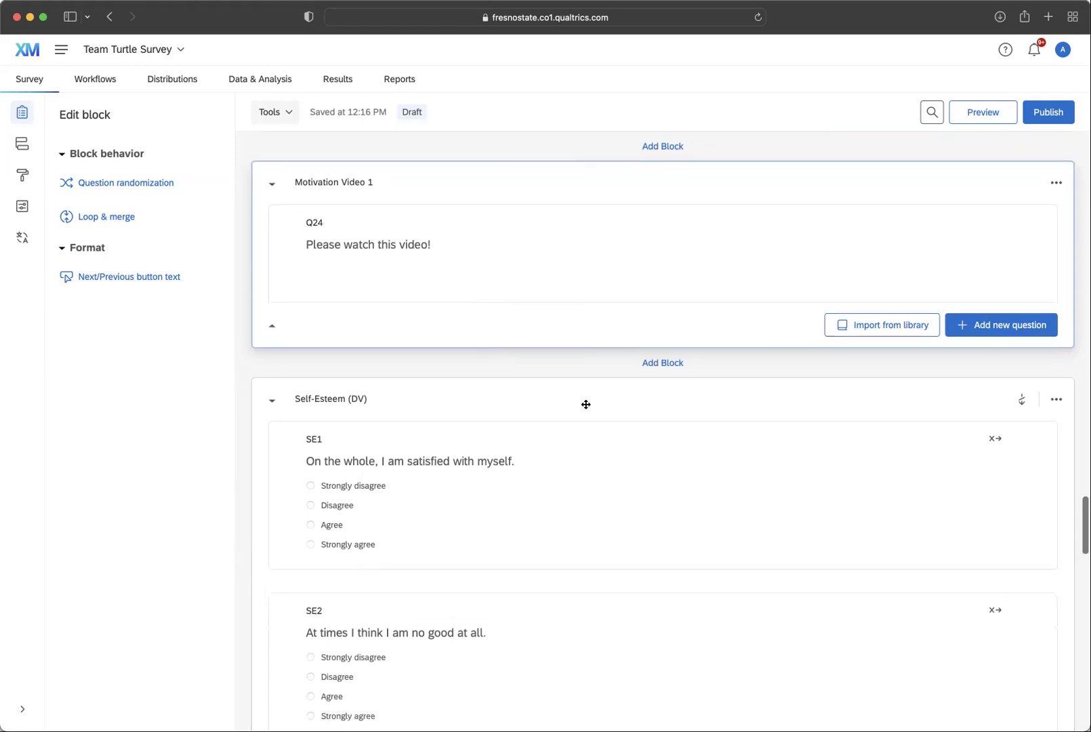
scroll(587, 407, down, 5)
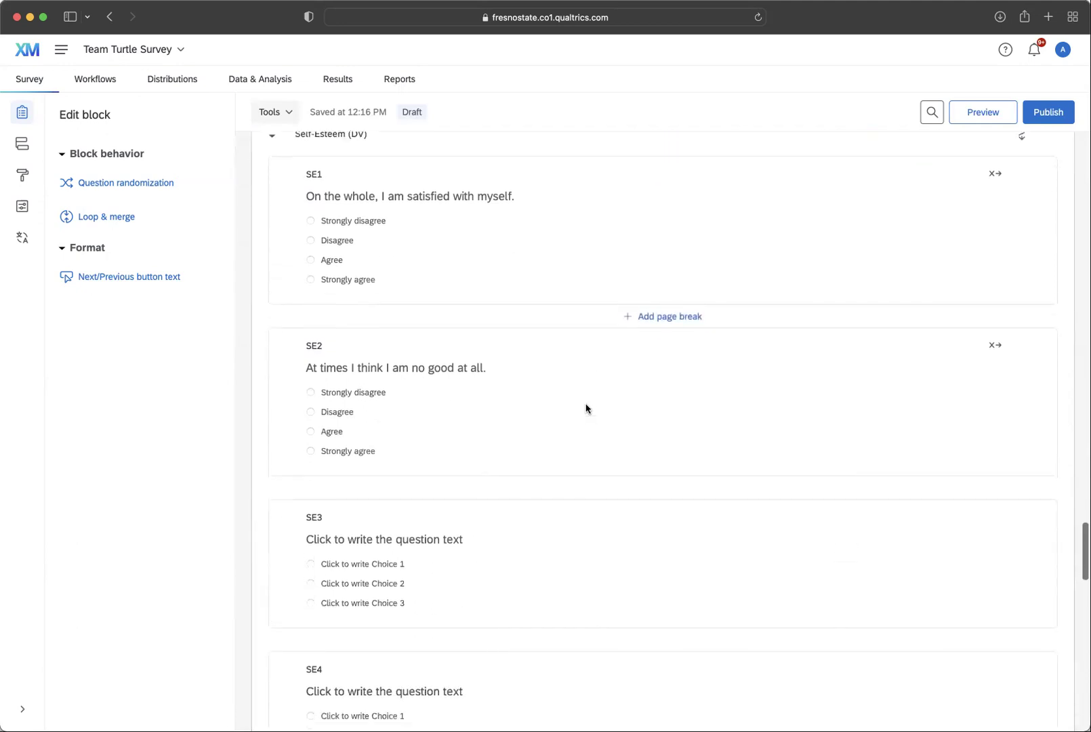
scroll(586, 408, down, 2)
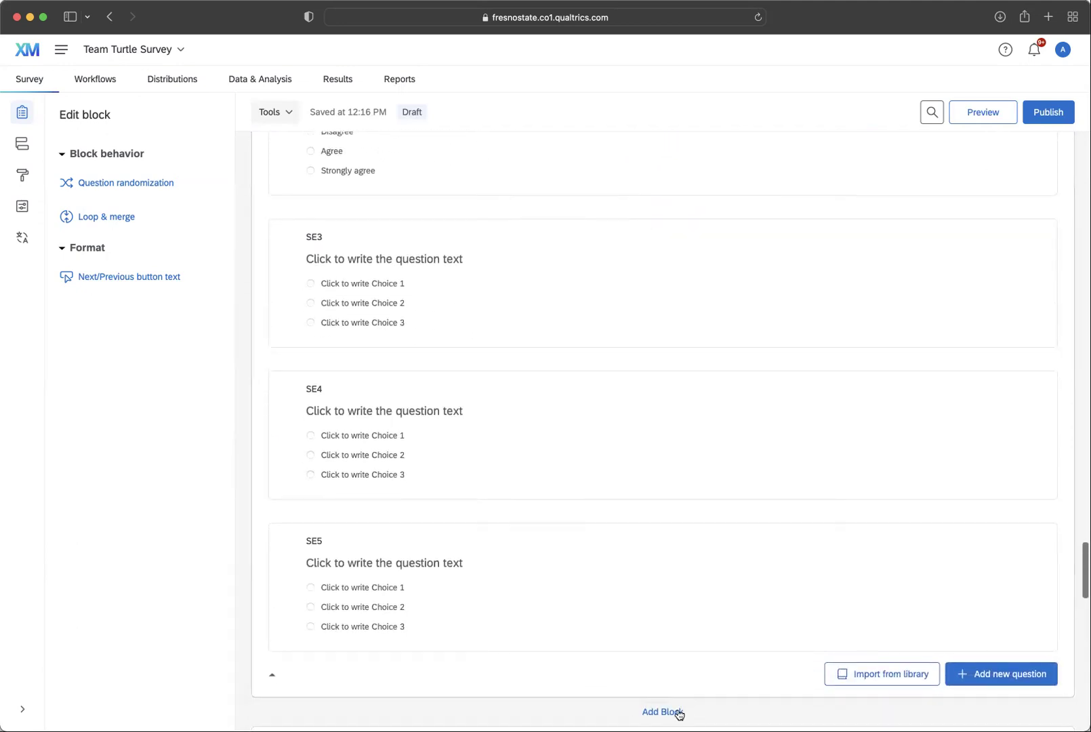
click(650, 711)
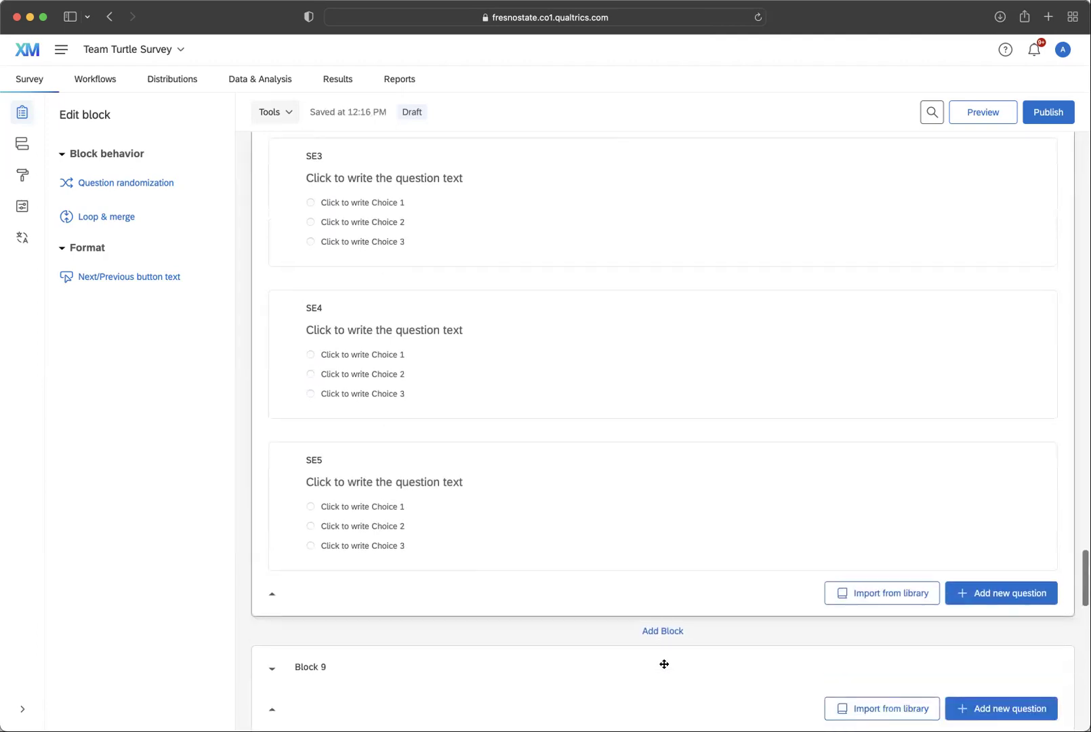
click(303, 648)
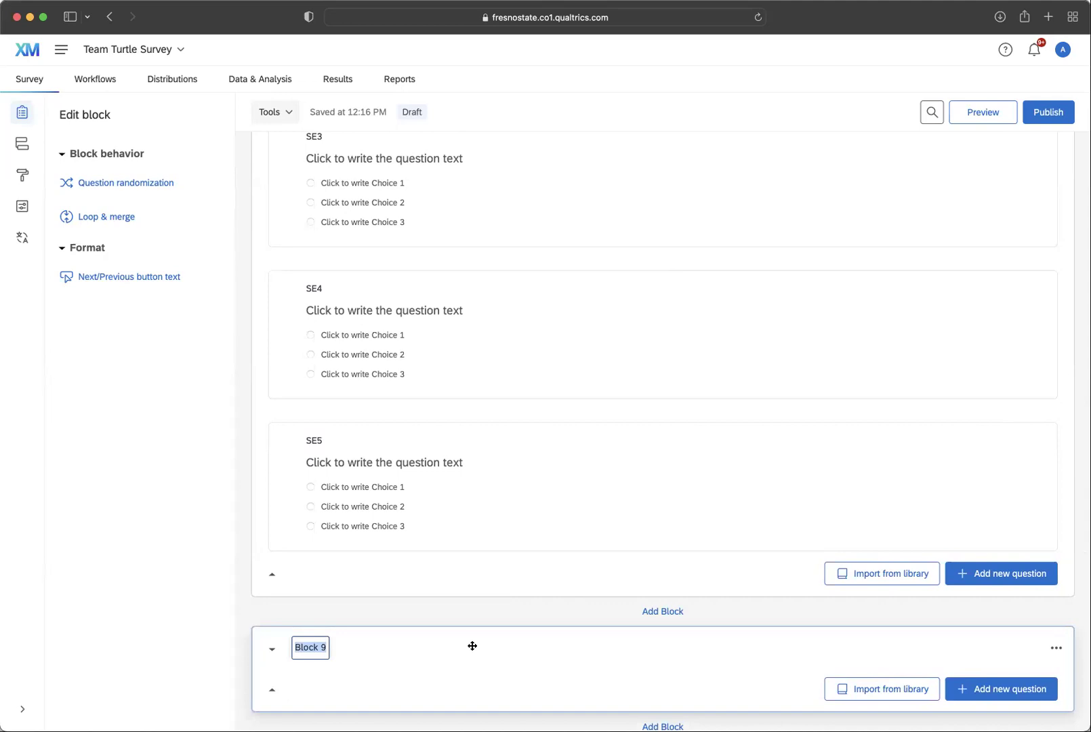
text(Manipulation Check)
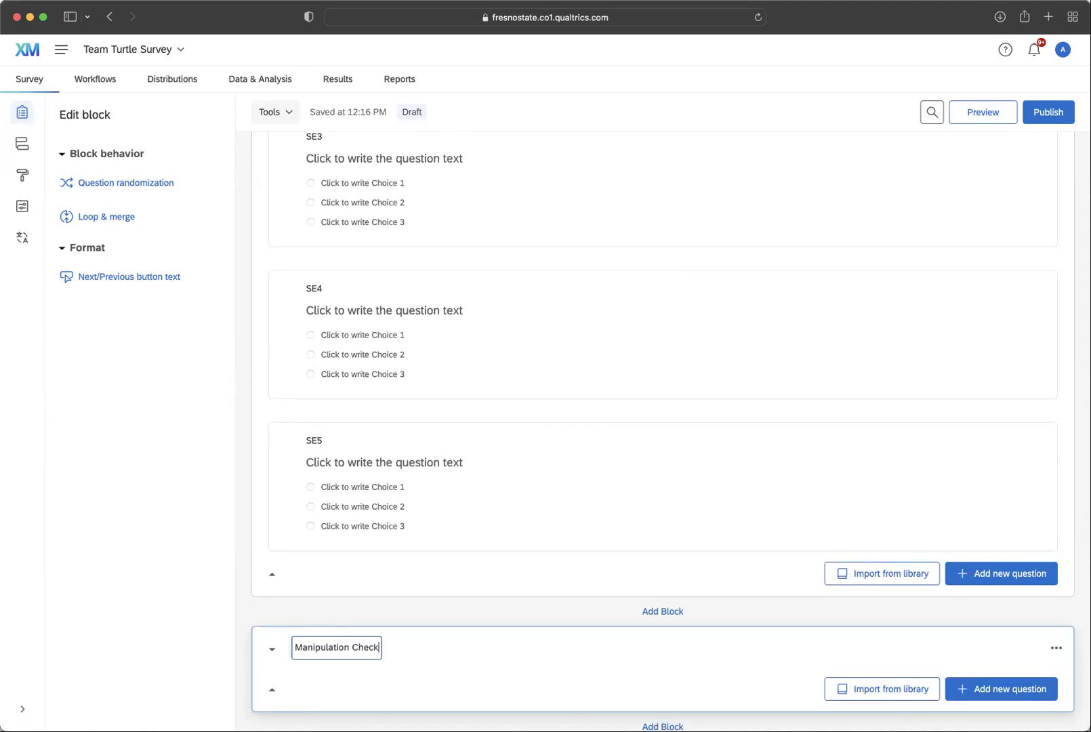
click(563, 686)
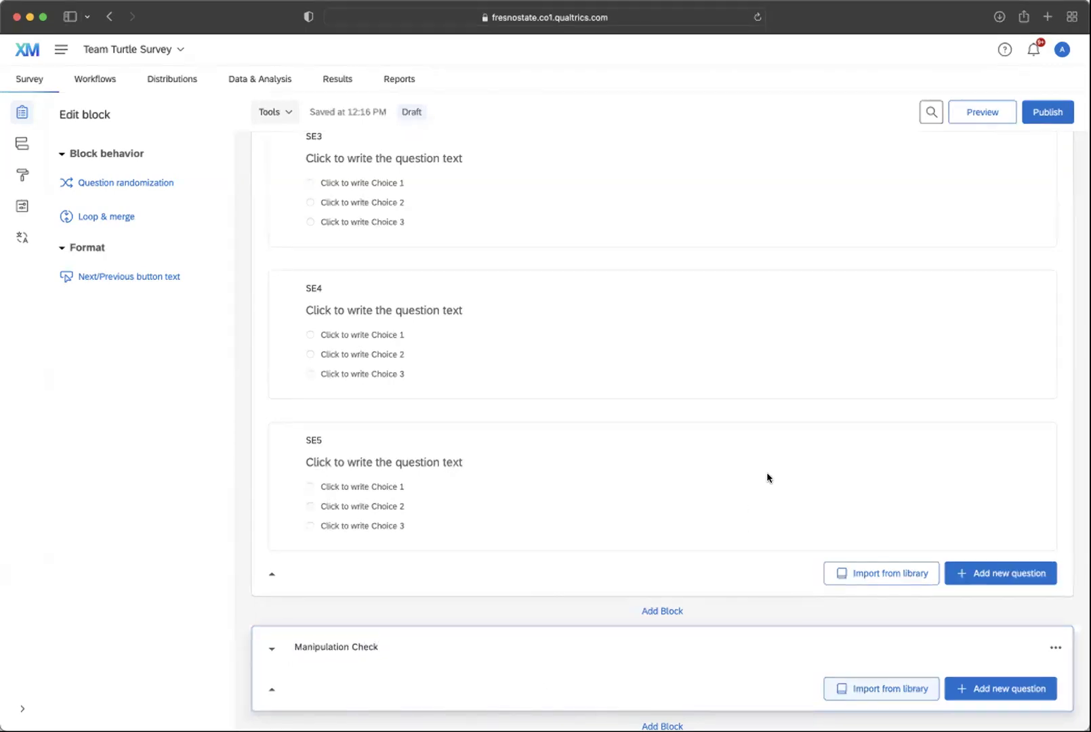
Add Q32, a default multiple-choice question, to the Manipulation Check block
click(997, 696)
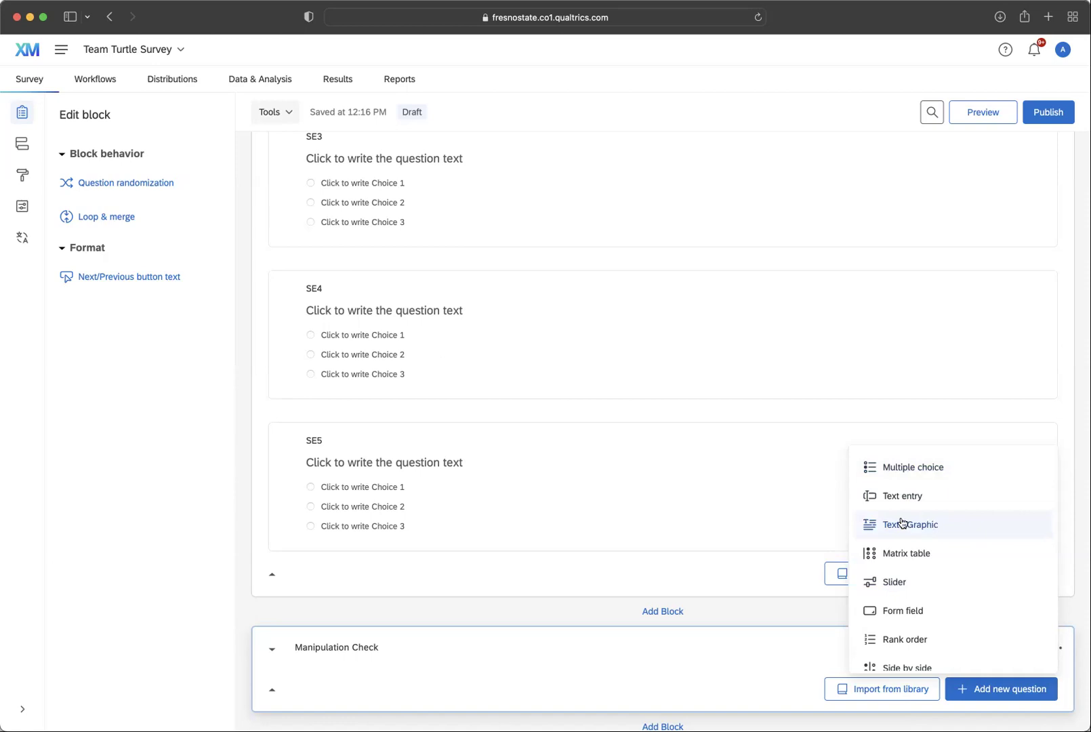
click(925, 466)
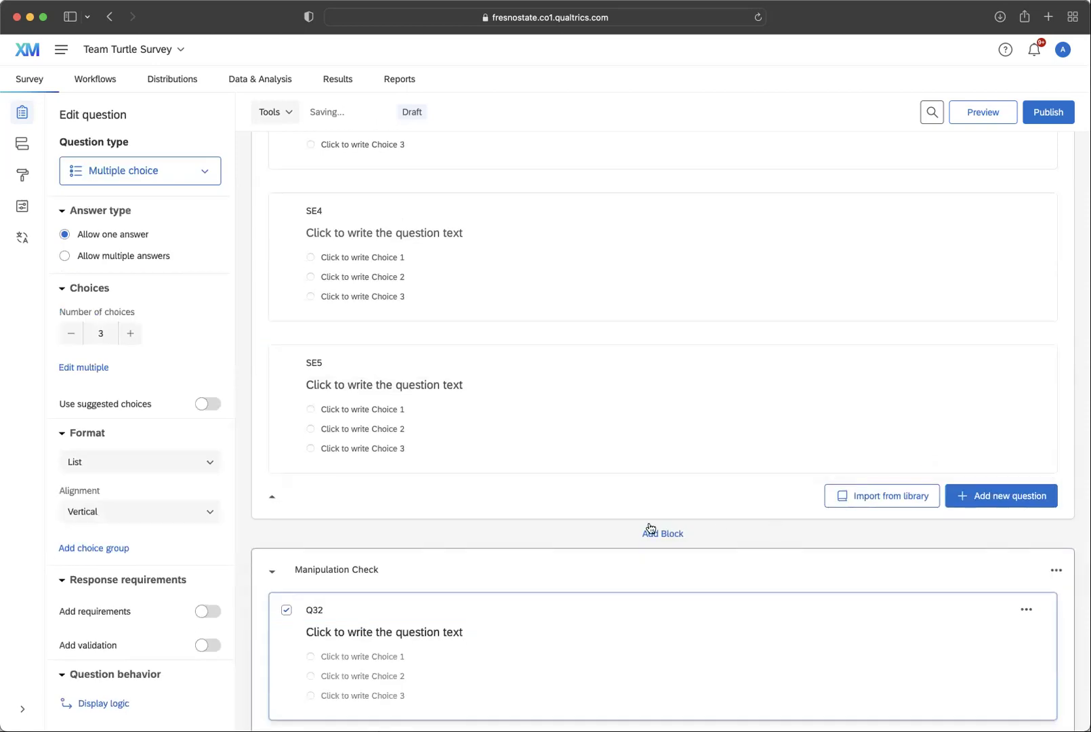
scroll(649, 528, down, 1)
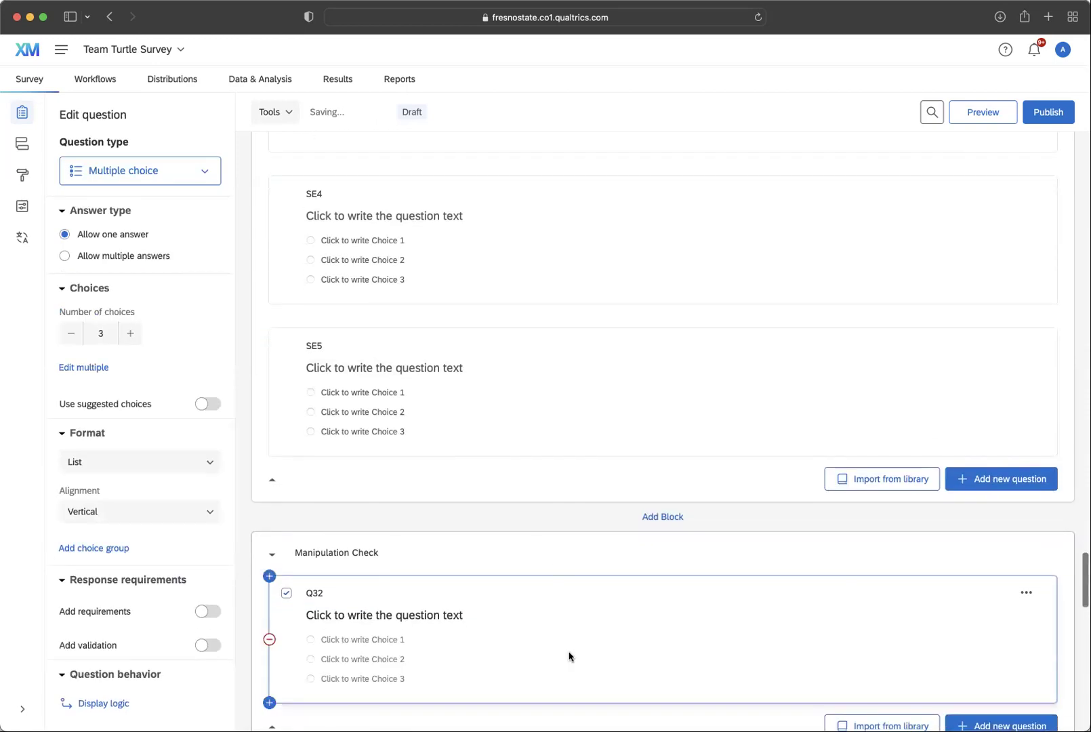
Set Q32's text to 'You watch a video earlier in this survey. What is the best response for how that video made you feel?'
click(339, 614)
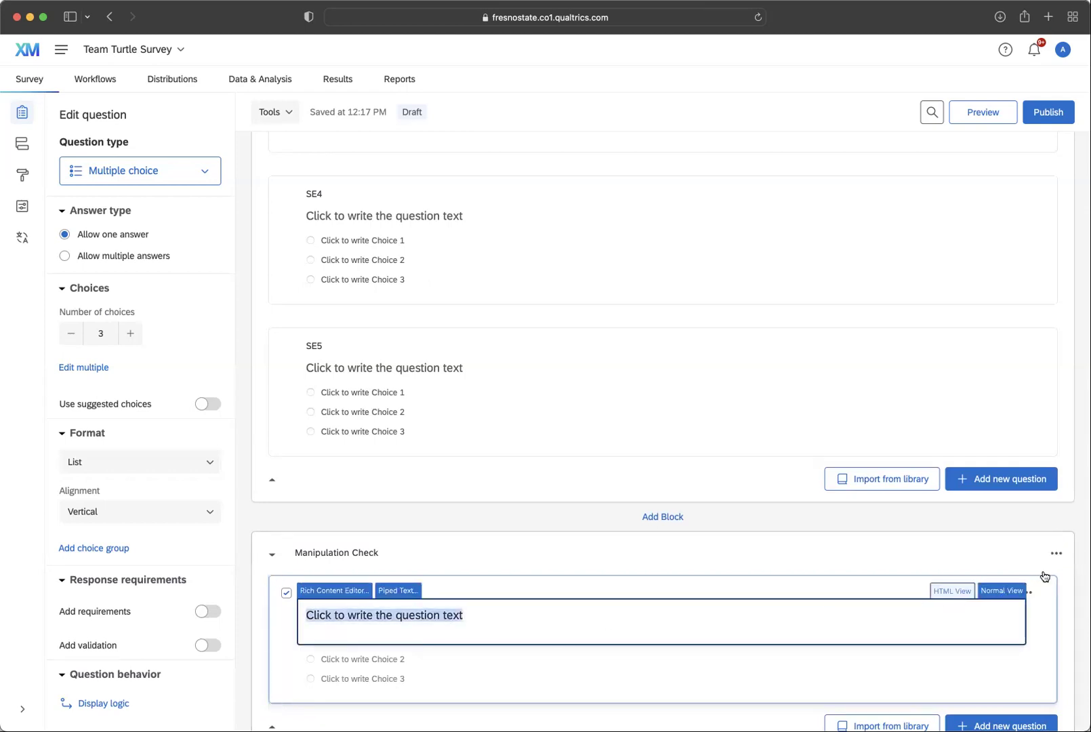
text(You watc)
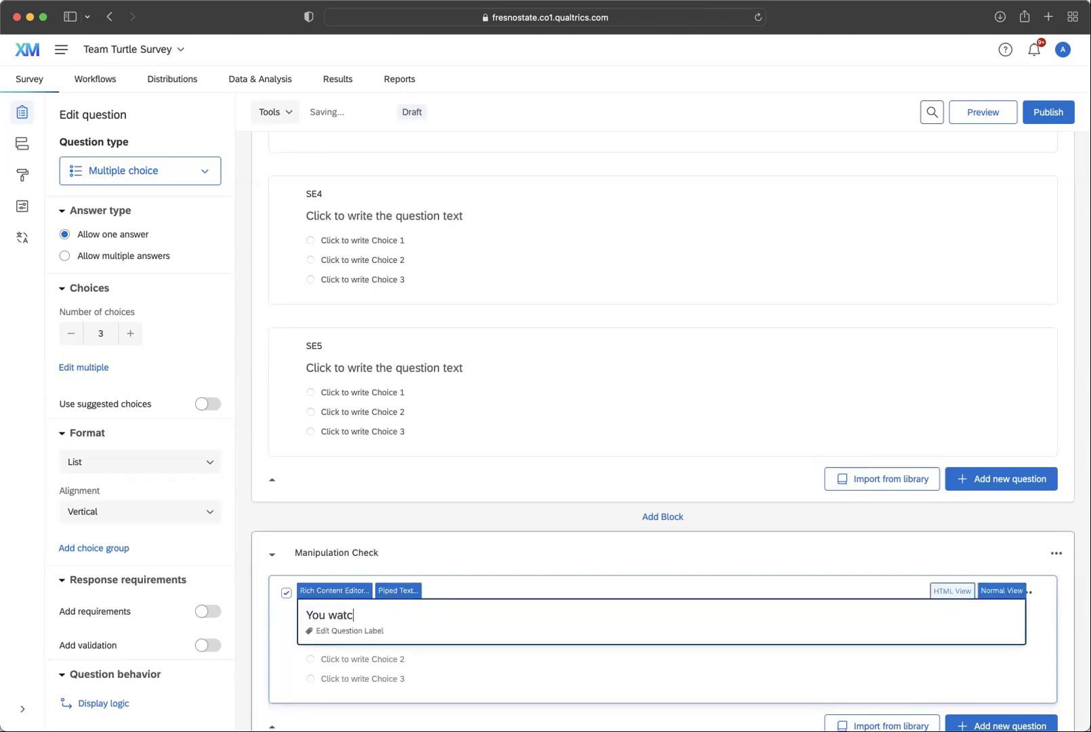
text(h a video earlier in this s)
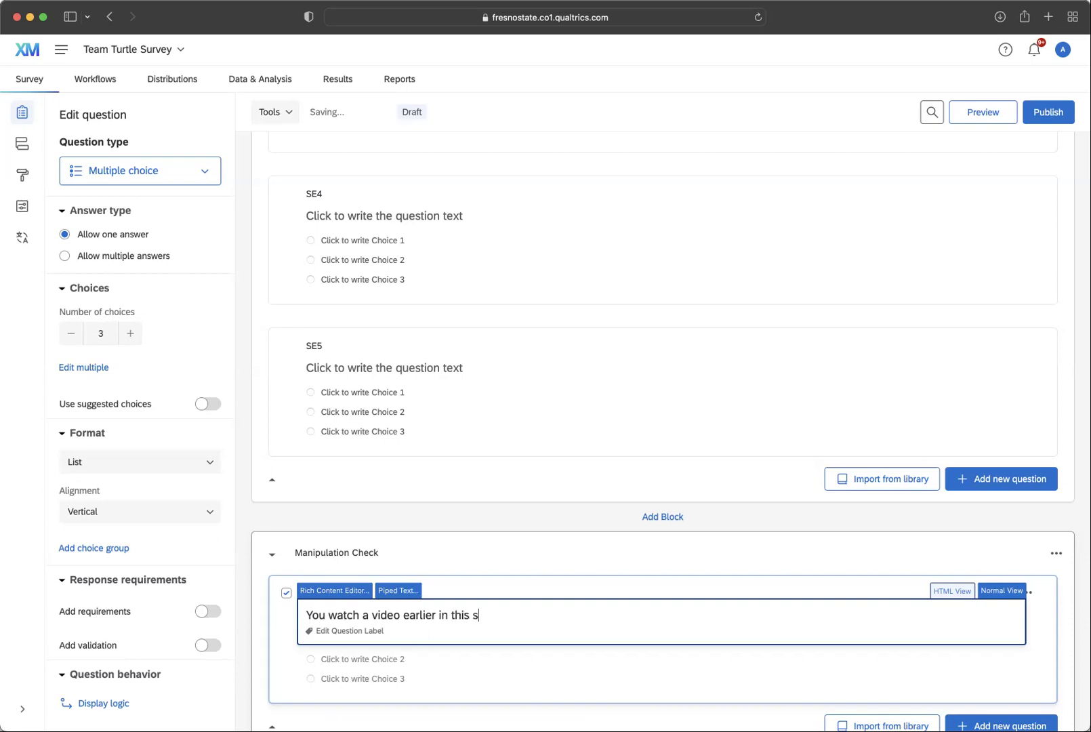
text(urvey. W)
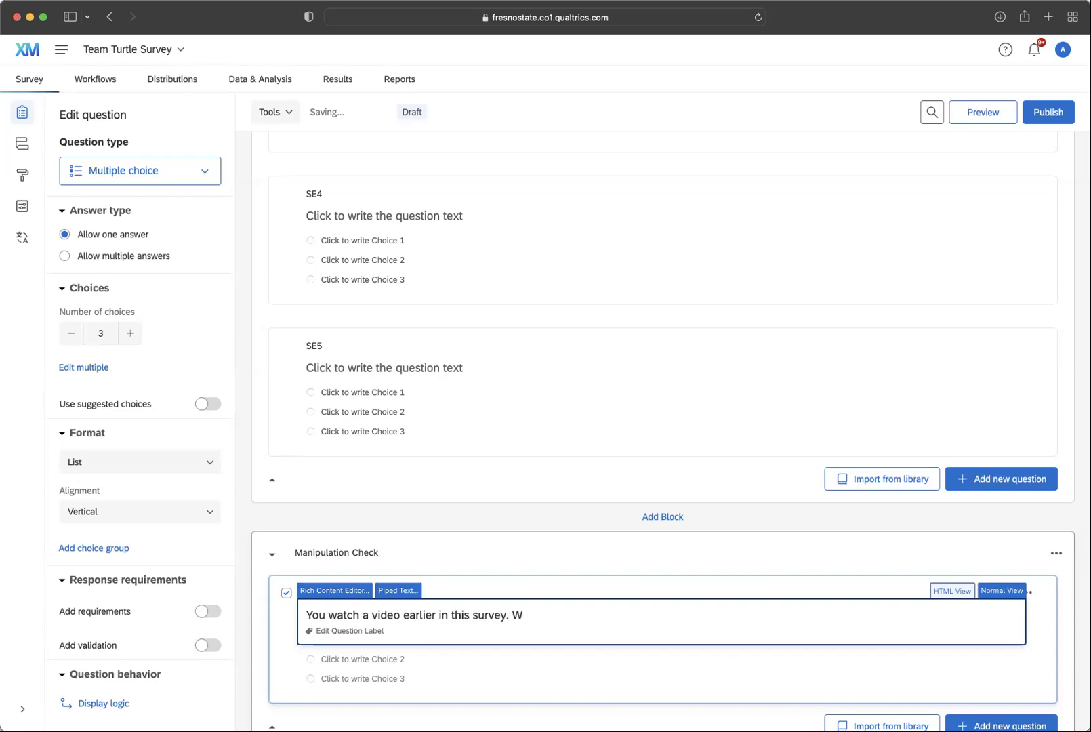
text(hat is the )
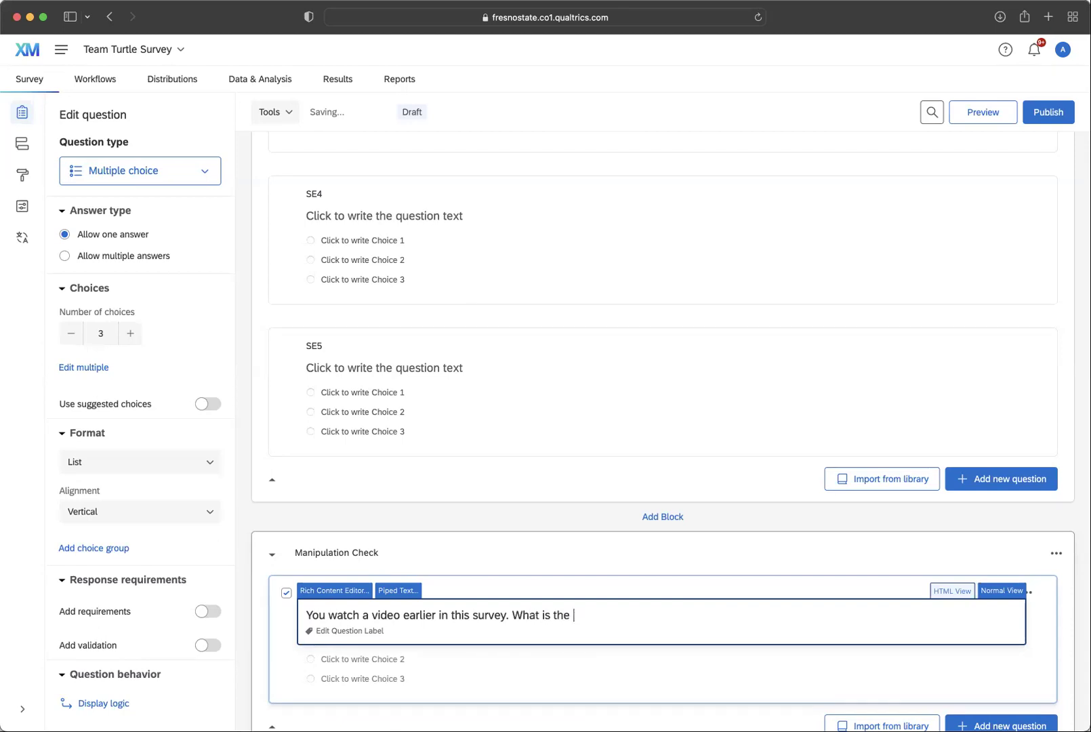
text(best response who)
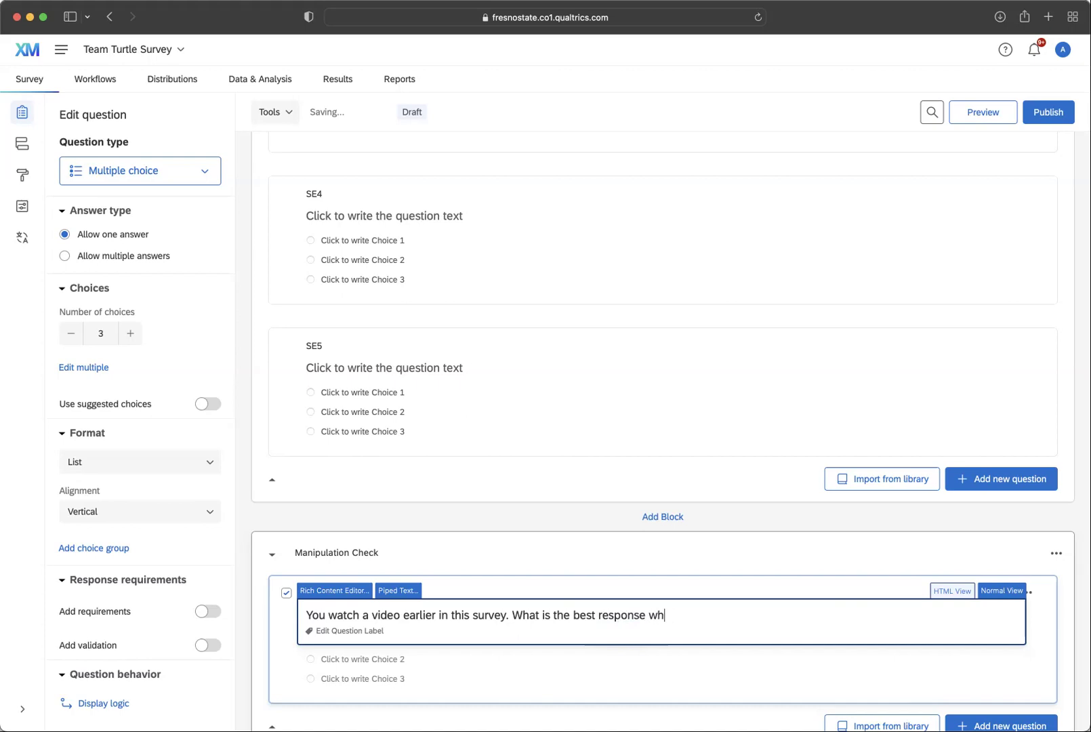
key(BackSpace)
key(BackSpace)
text(for now that)
key(BackSpace)
key(BackSpace)
key(BackSpace)
key(BackSpace)
key(BackSpace)
key(BackSpace)
key(BackSpace)
key(BackSpace)
text(how that video made you fee)
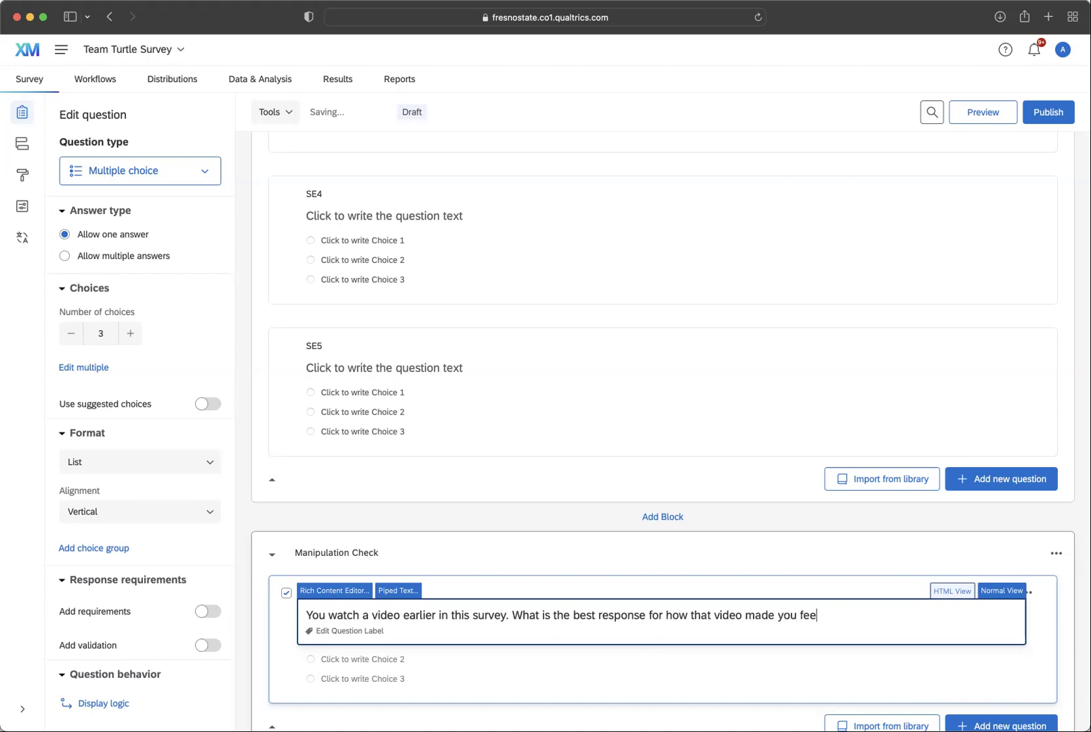
text(l?)
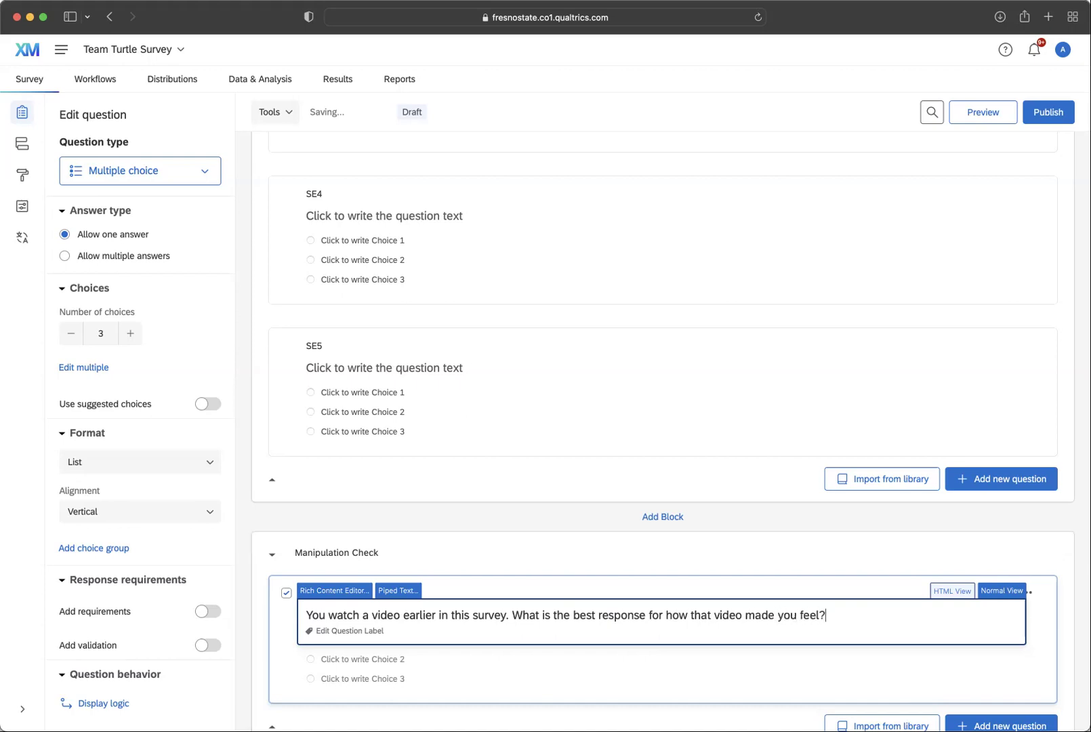
click(1074, 519)
Enter choices Motivated, Happy, Sad and Annoyed, leaving a blank fifth choice
click(407, 639)
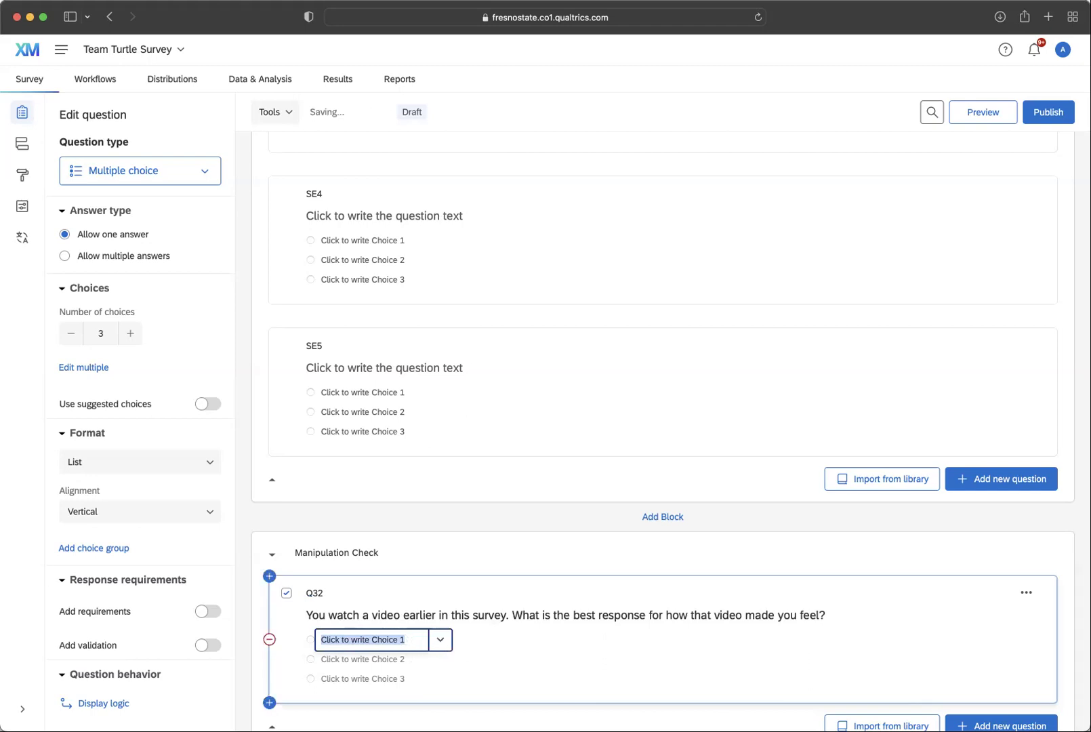
text(Motivated)
key(Return)
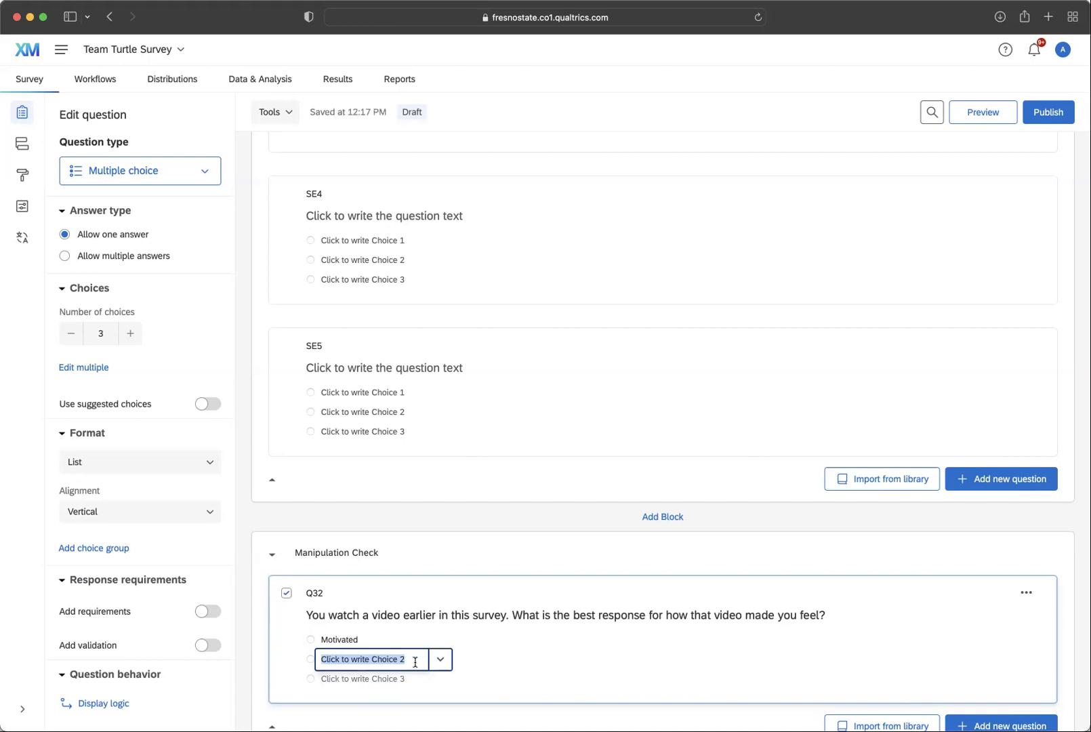
text(Happy)
key(Return)
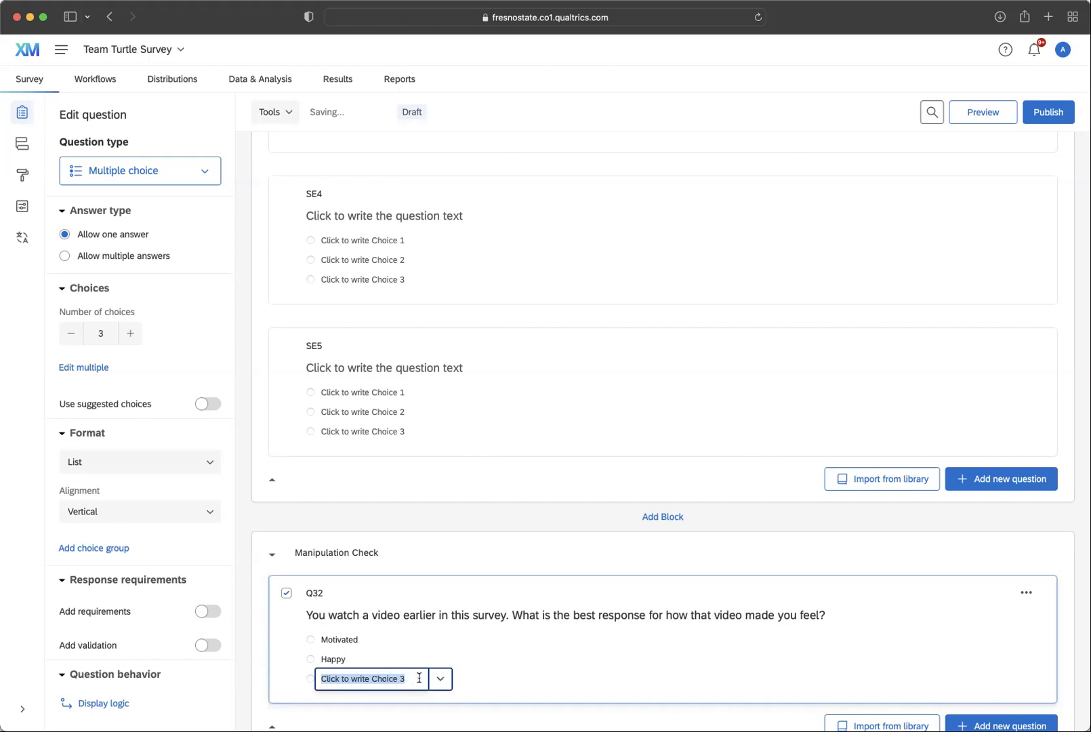
text(Sad)
key(Return)
text(A)
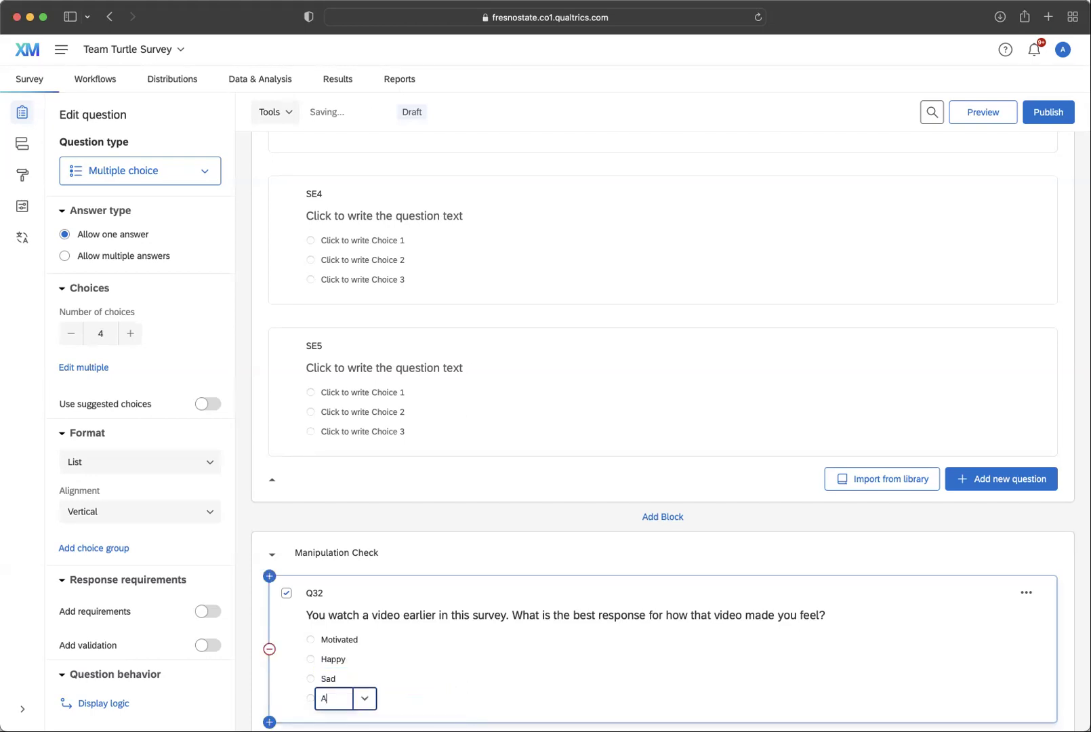
text(nnoyed)
key(Return)
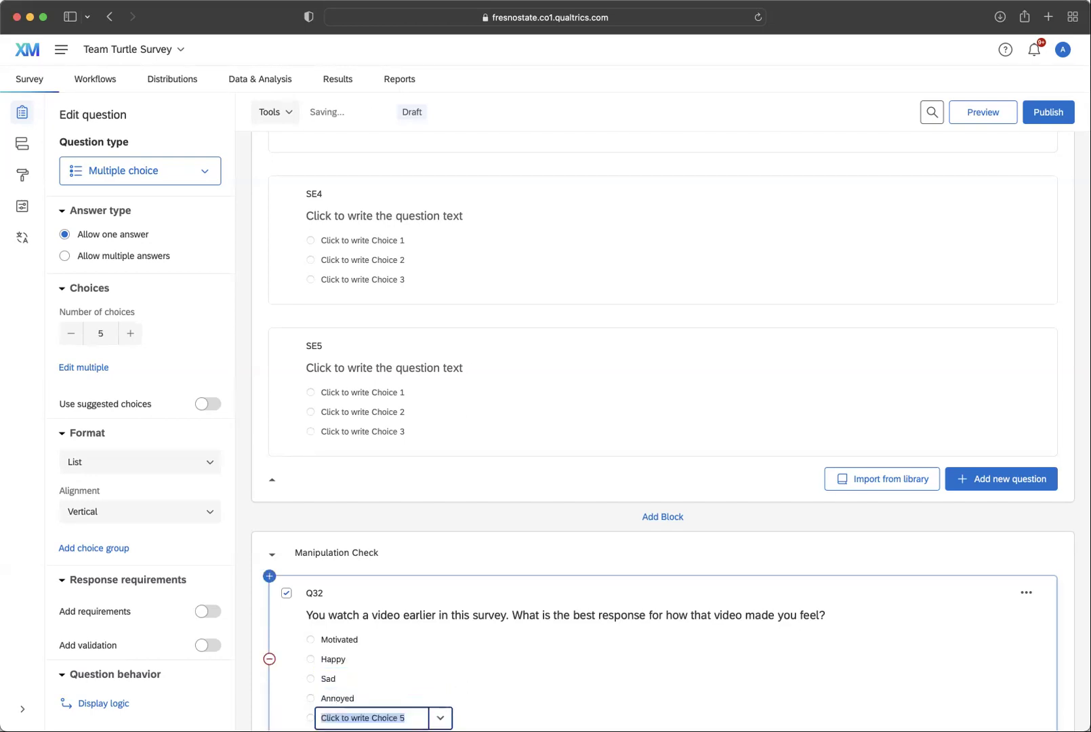
click(765, 533)
scroll(762, 528, down, 1)
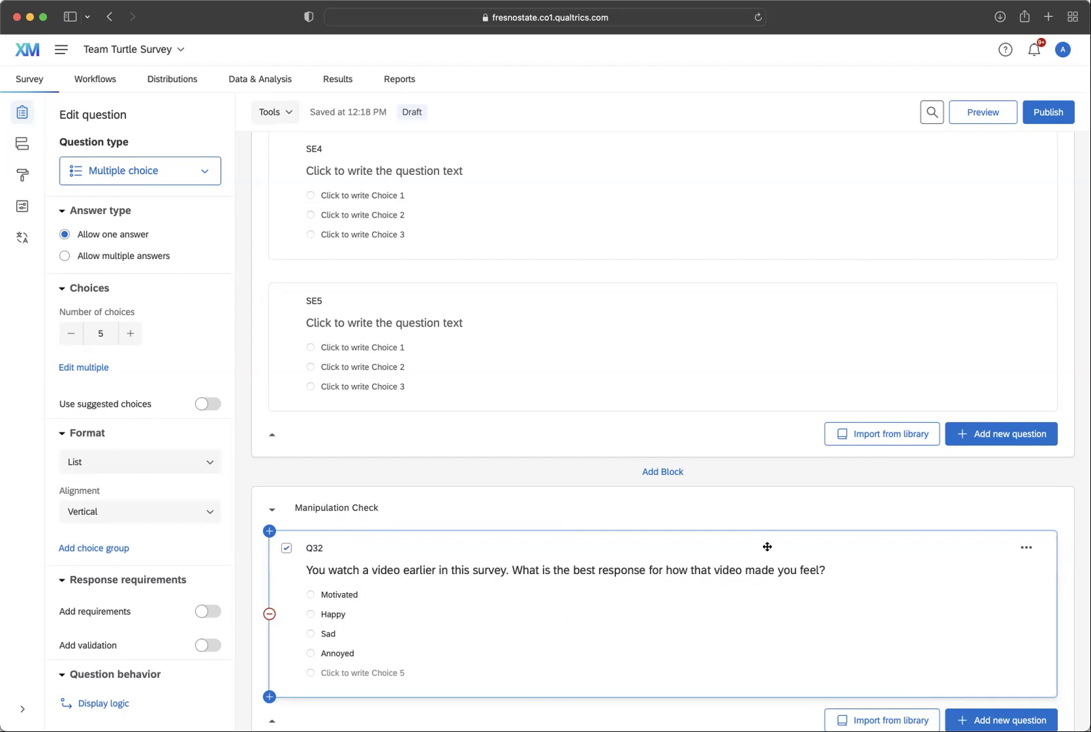
Make choice 5 'Other (please enter your other text)' with Allow Text Entry enabled
click(333, 676)
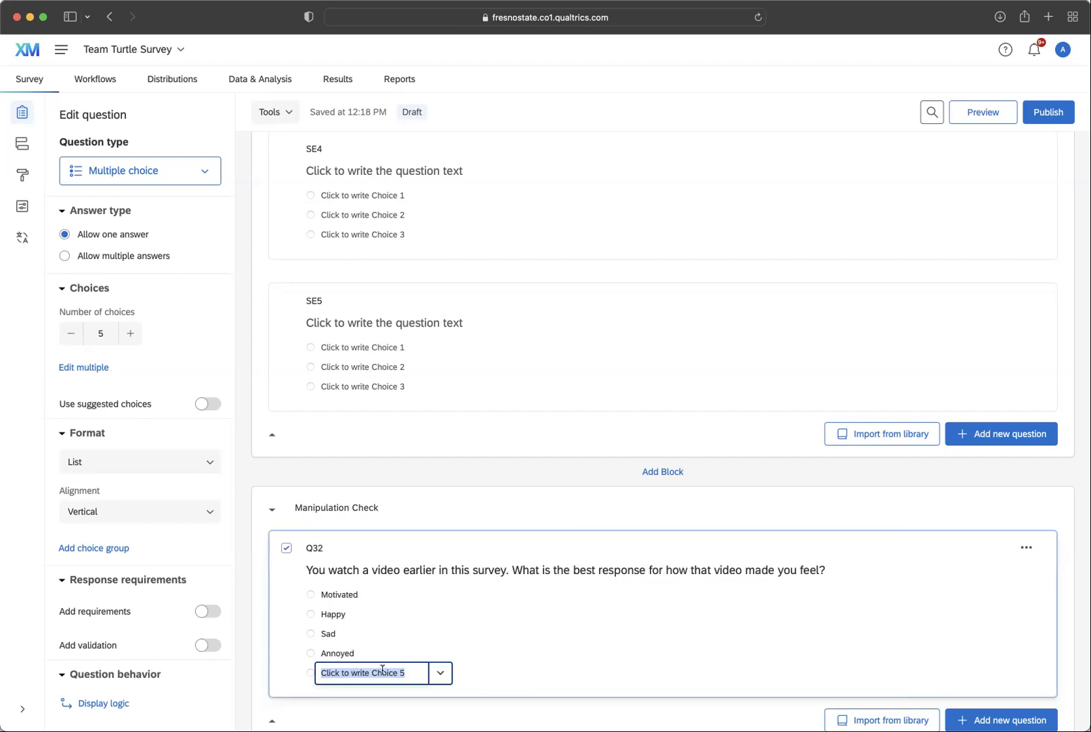
text(Other)
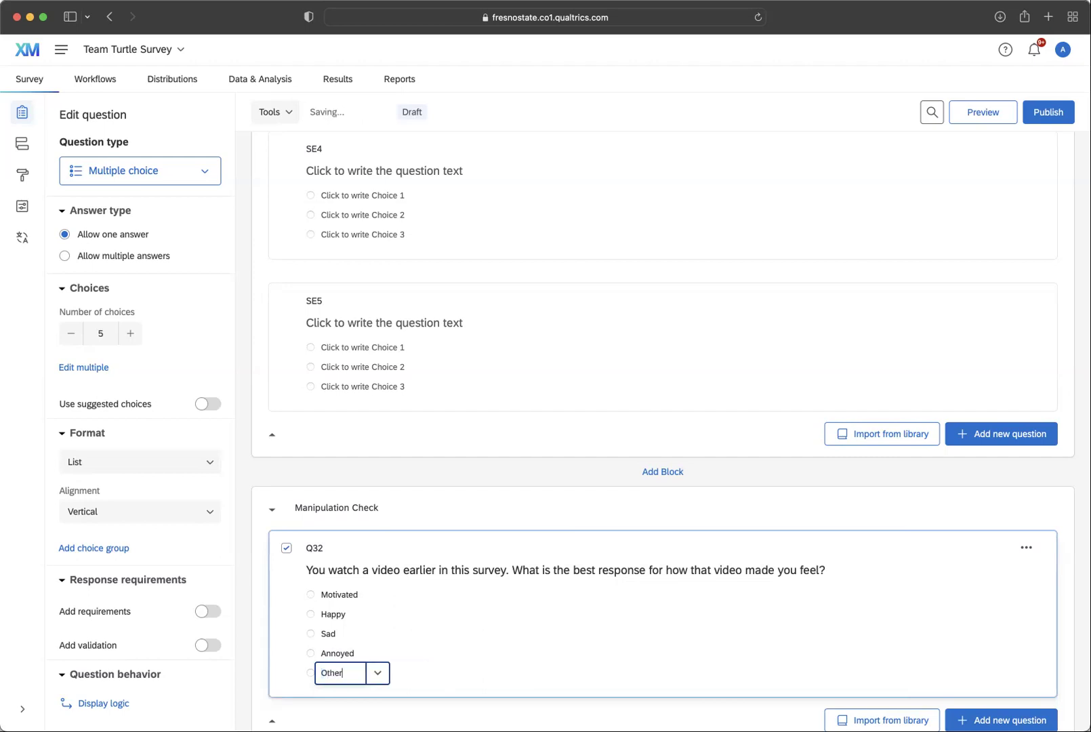
click(377, 672)
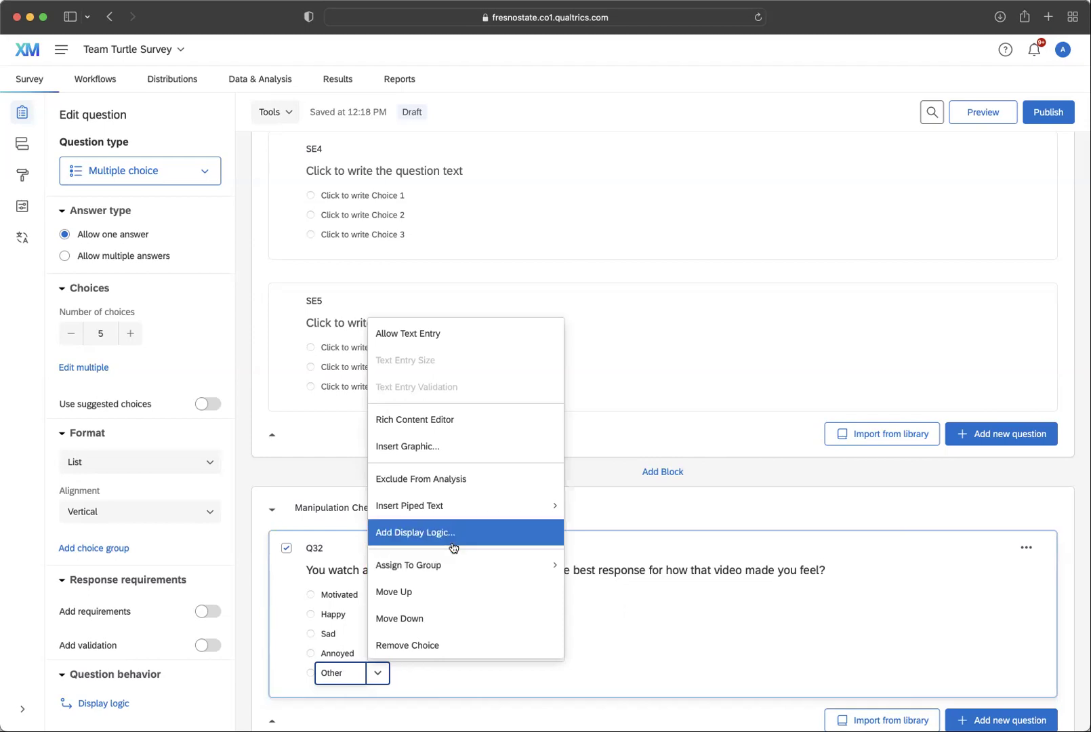
click(438, 333)
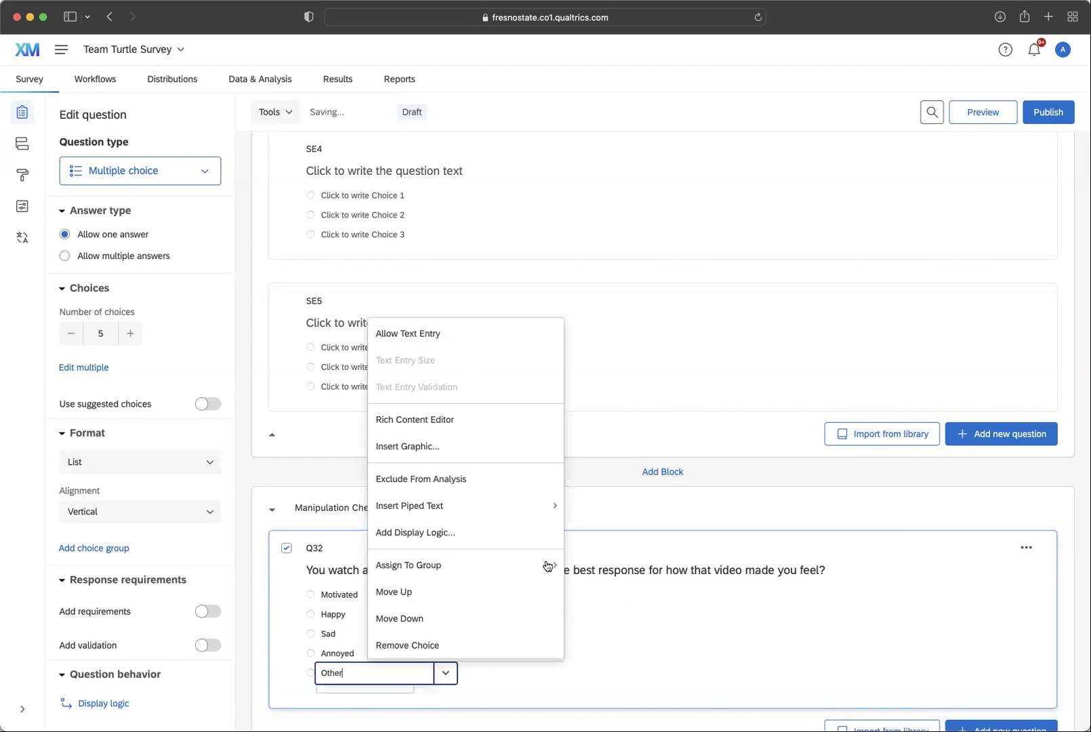
click(349, 674)
text((p)
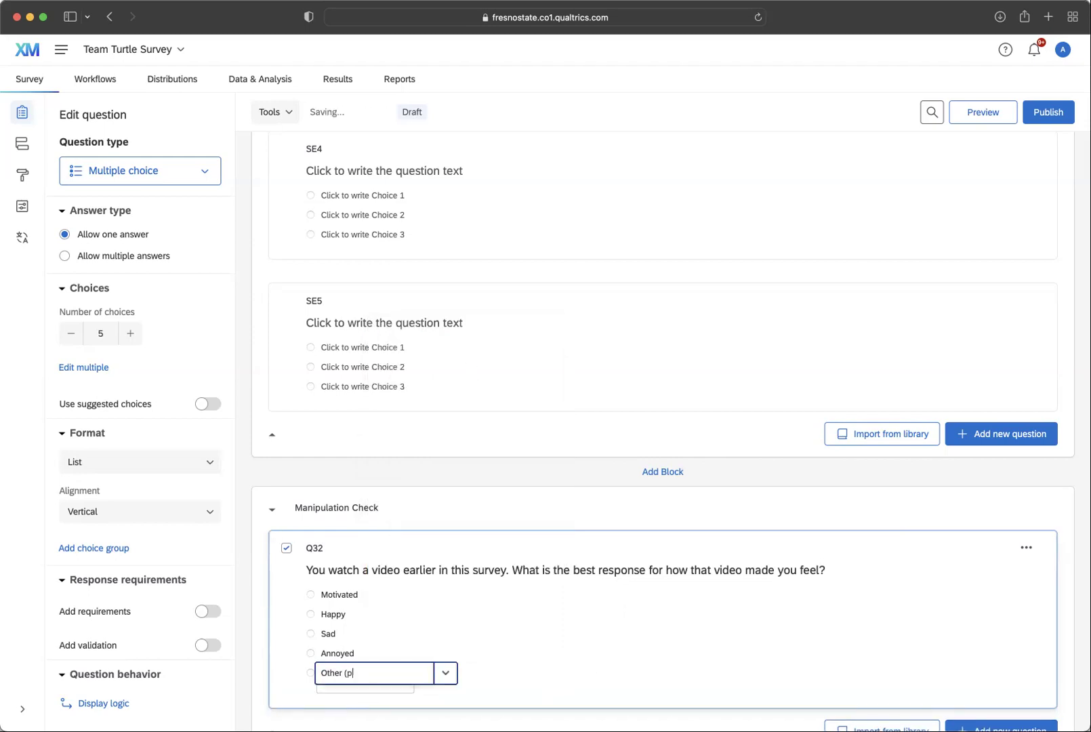
text(lease enter your other text)
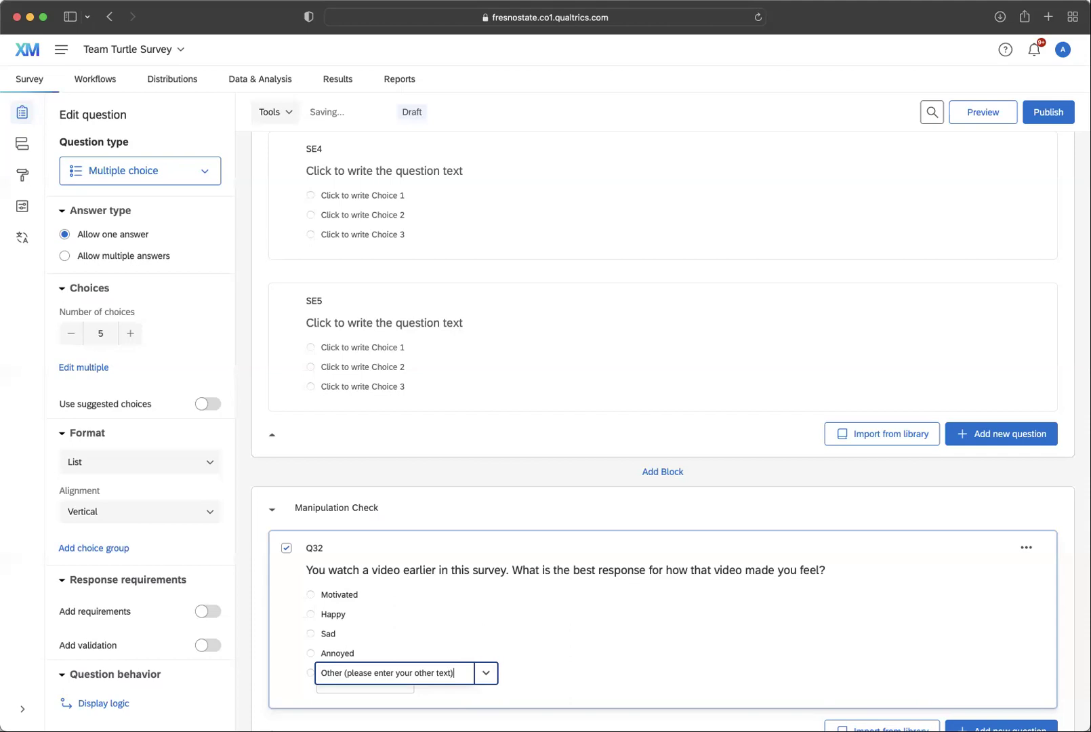
click(617, 683)
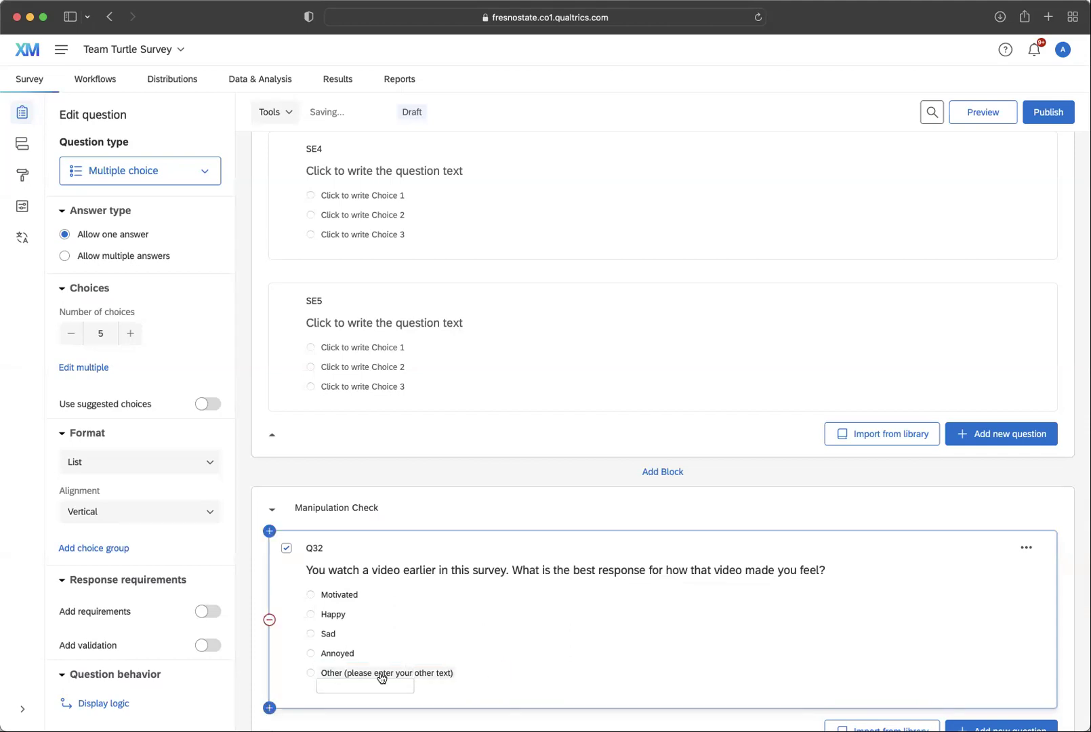
Add a sixth choice to Q32 and label it 'Nothing'
scroll(628, 615, down, 1)
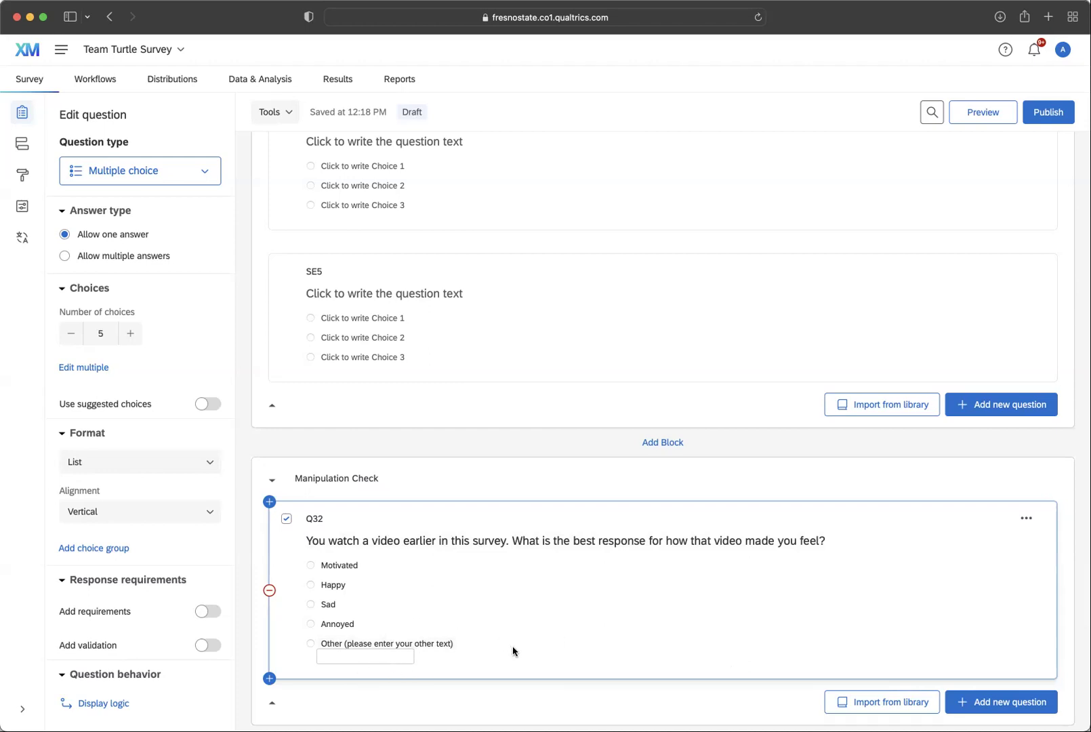
click(133, 334)
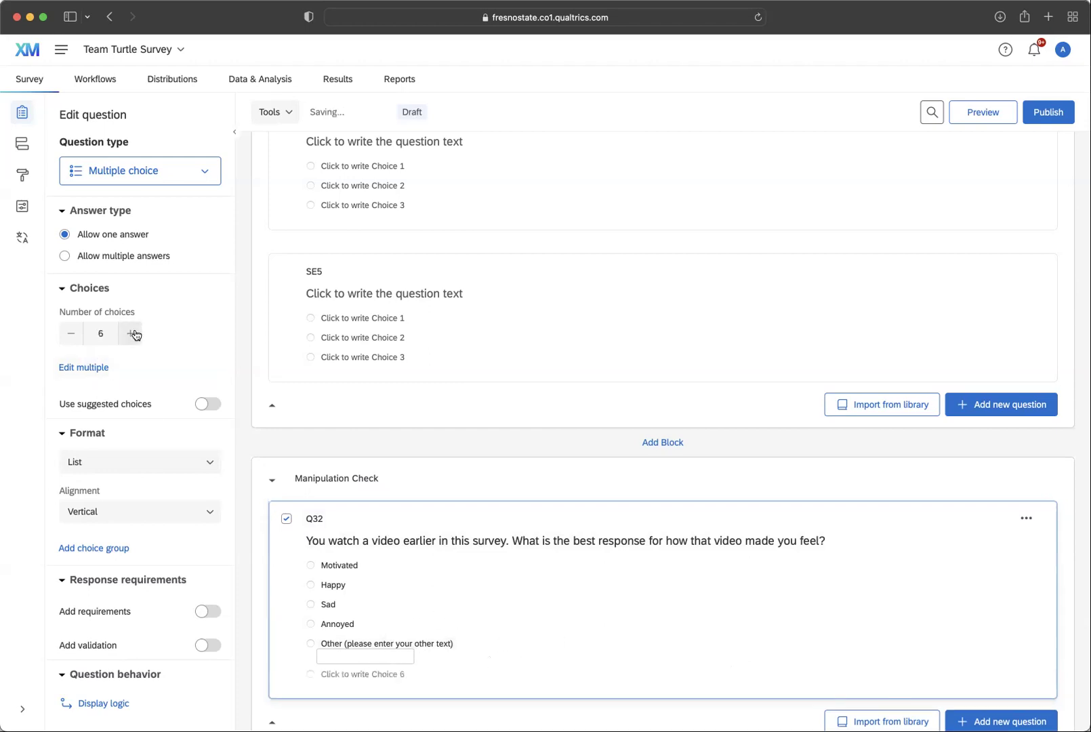
click(369, 674)
text(Nothing)
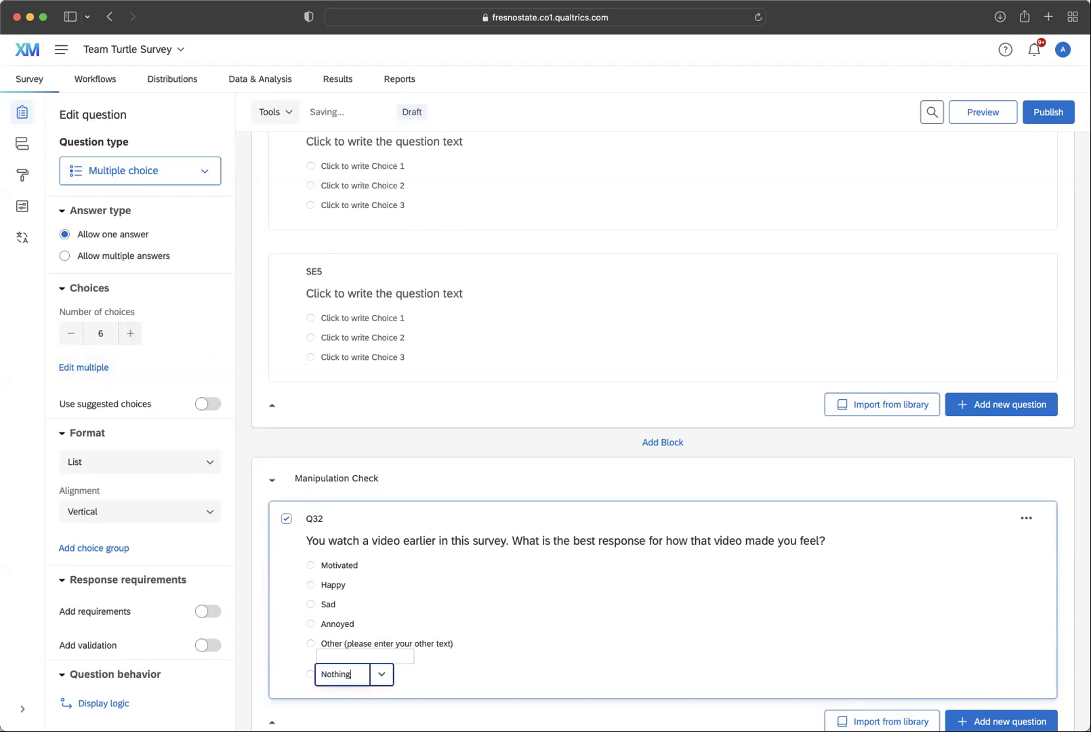
click(555, 664)
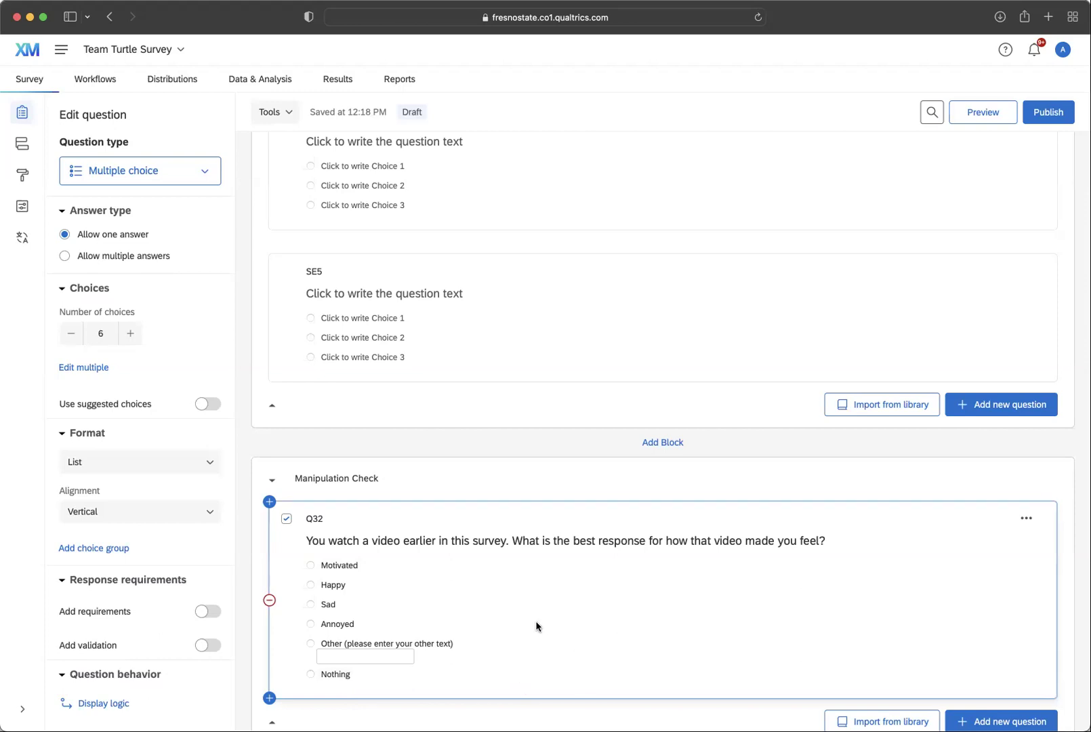
Select the Manipulation Check block footer to show its block-level Edit block panel
scroll(556, 619, down, 2)
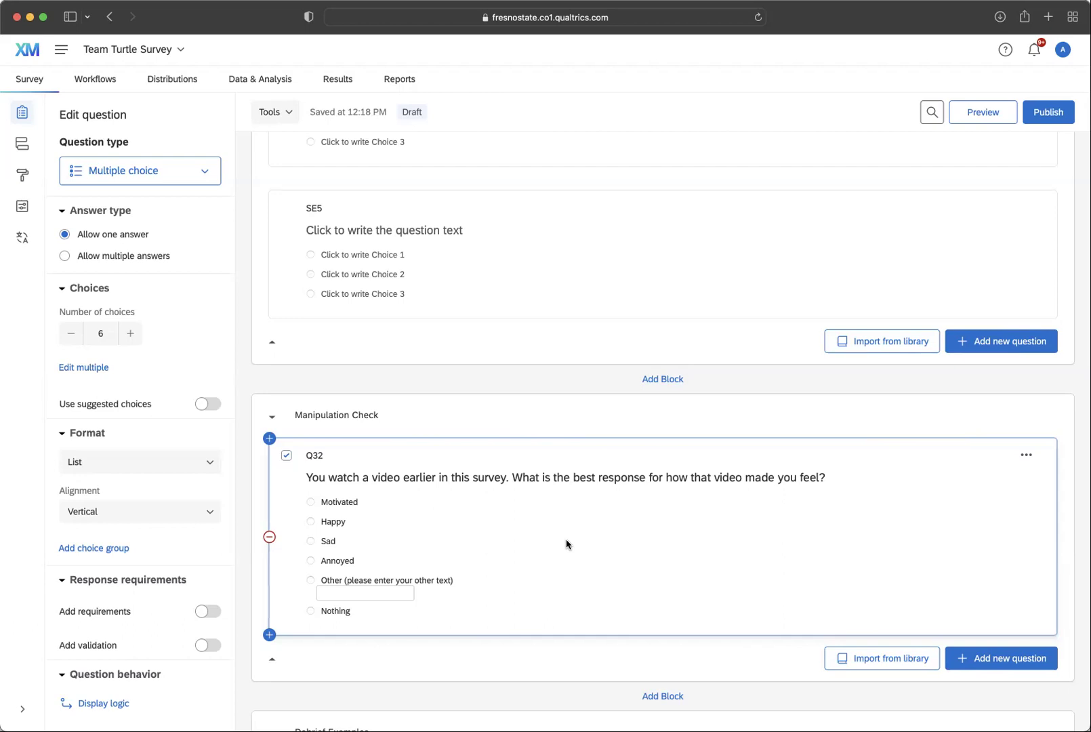
click(591, 667)
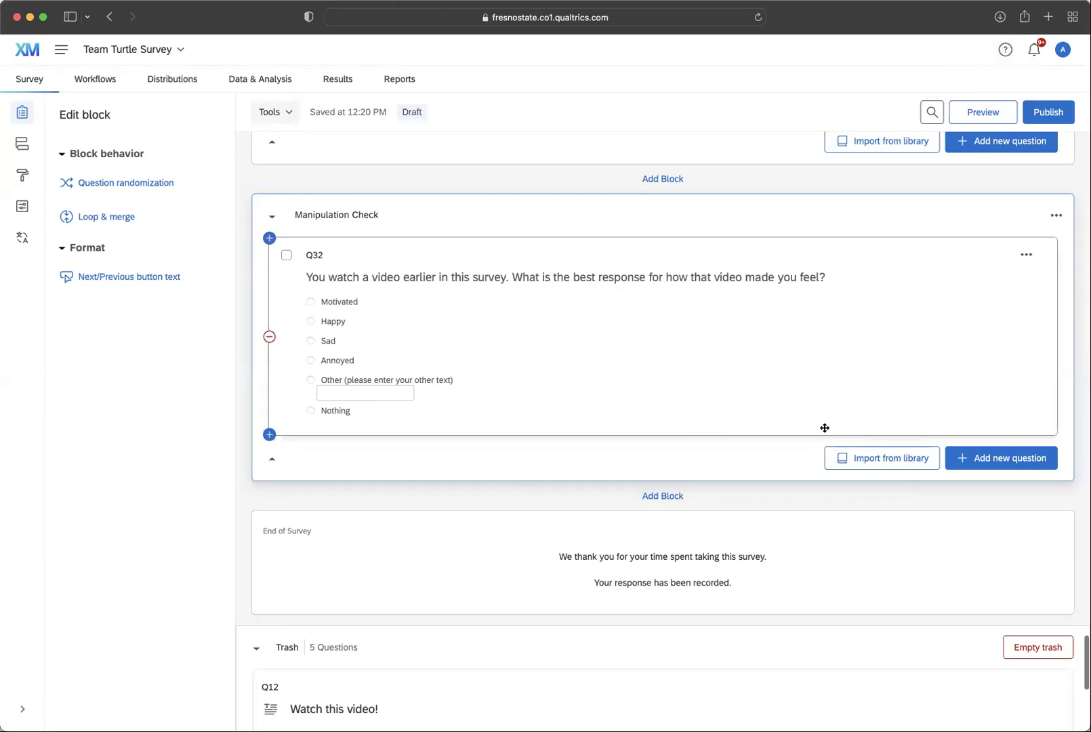
scroll(658, 465, up, 1)
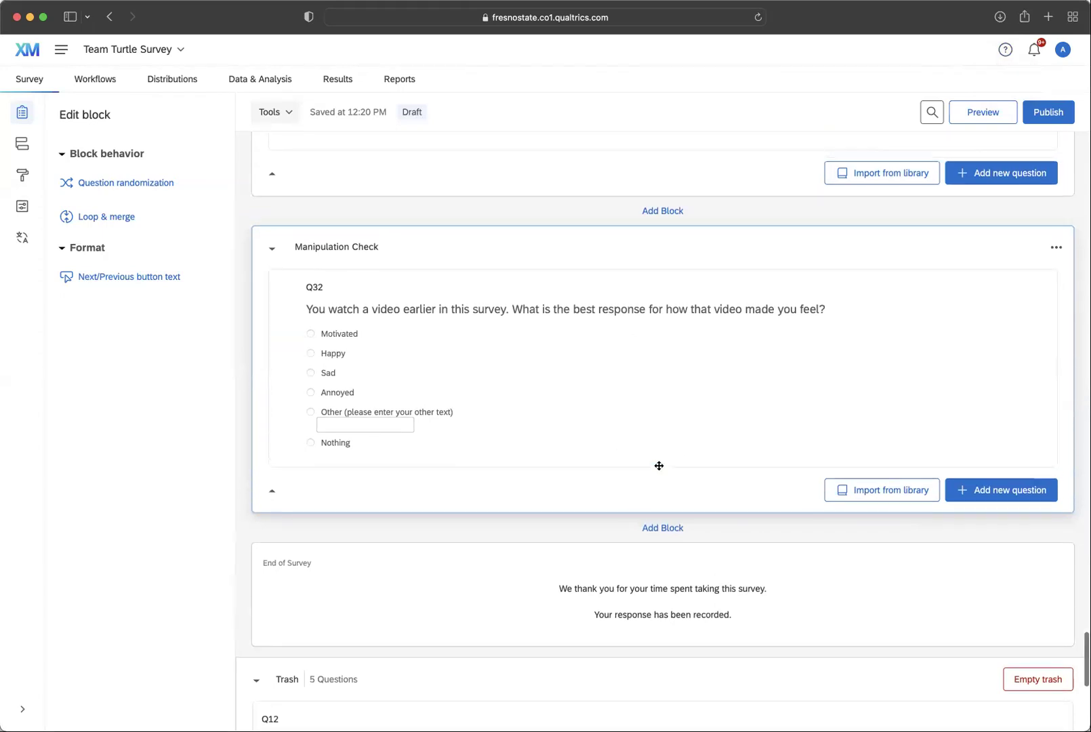
scroll(657, 465, down, 2)
scroll(658, 466, down, 1)
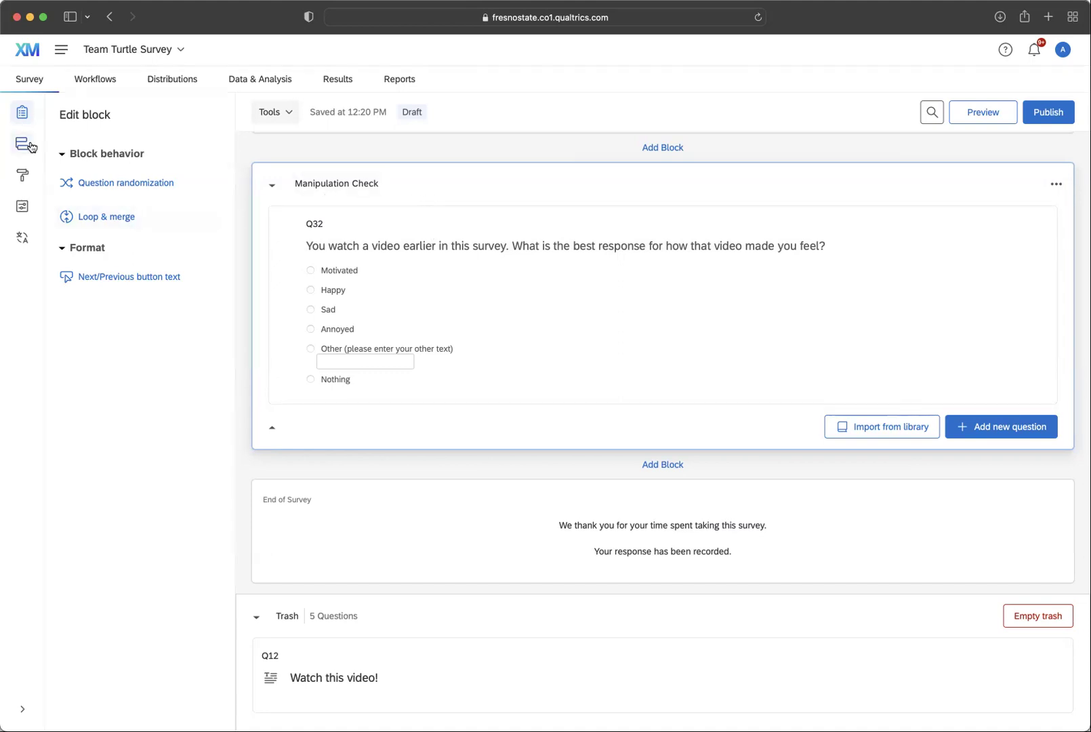
In Survey options > Responses, toggle the Back button on and off, leaving it off
click(22, 212)
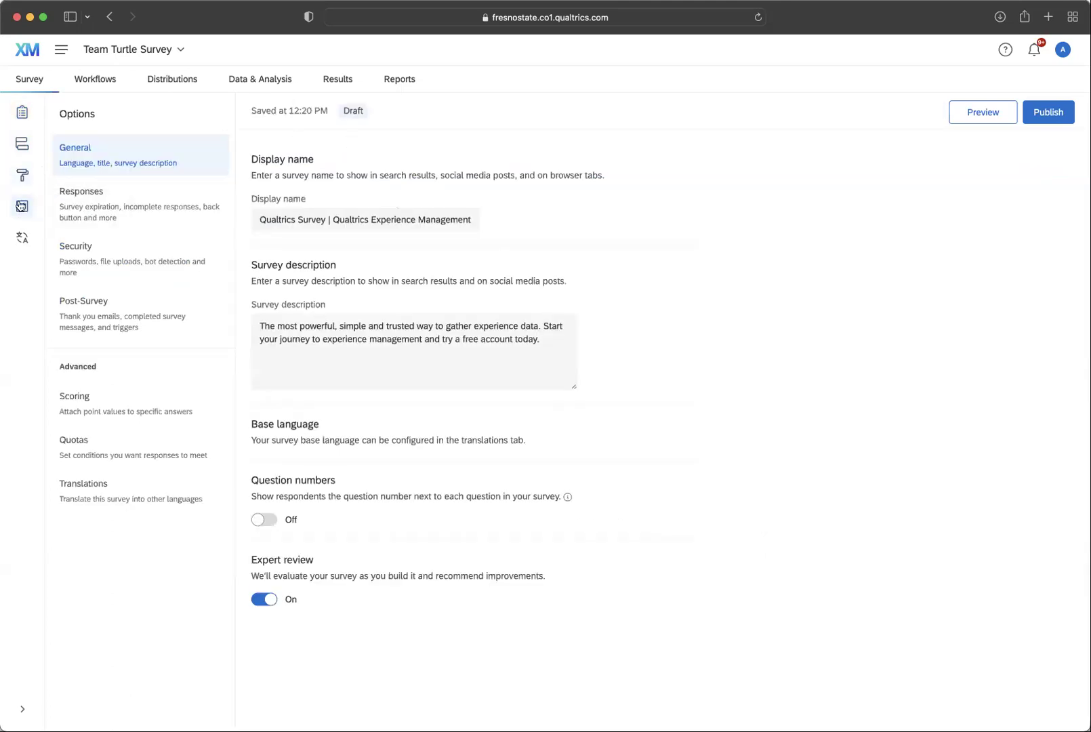
click(121, 208)
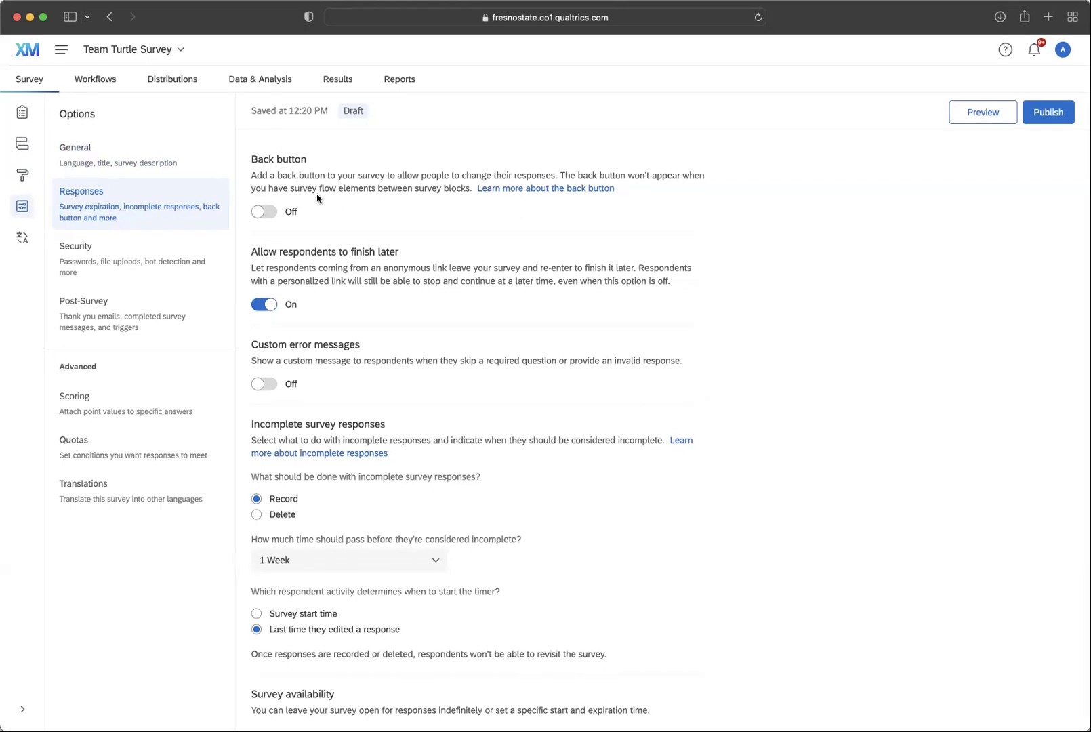
click(271, 212)
click(274, 212)
click(263, 214)
click(268, 208)
Toggle Allow respondents to finish later off and on, leaving it on
click(262, 306)
click(262, 308)
click(263, 308)
click(264, 310)
Go back to the Builder and scroll to Q32 and its six choices in Manipulation Check
click(23, 115)
scroll(535, 354, down, 5)
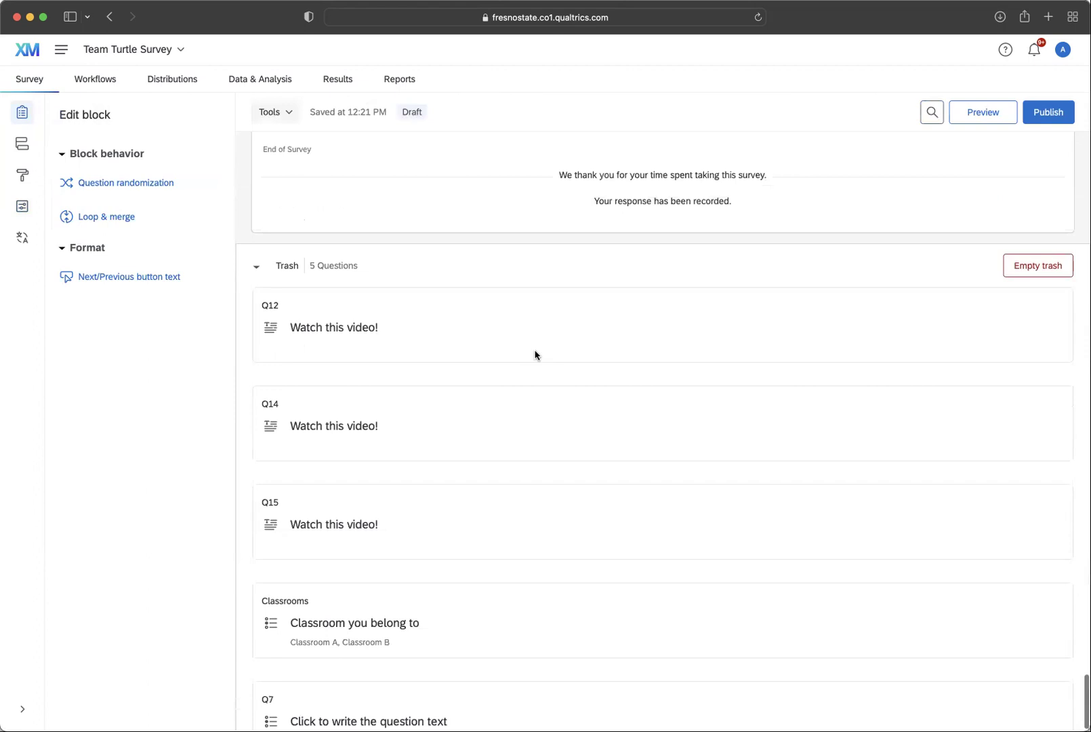
scroll(536, 355, up, 5)
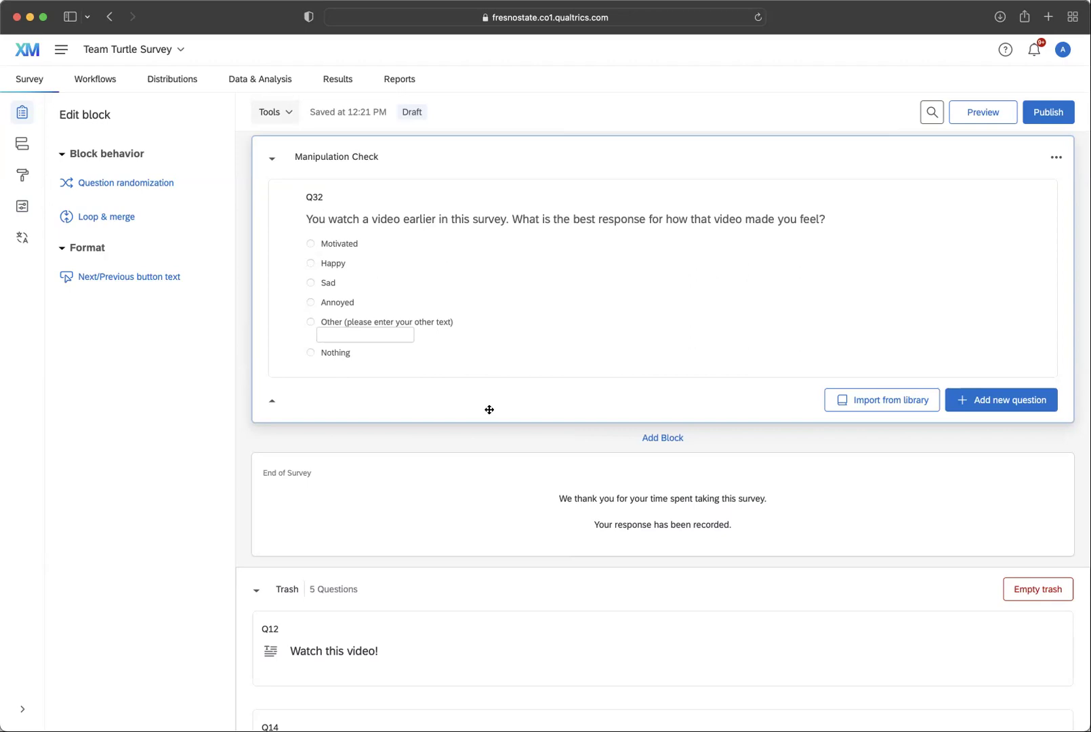
scroll(501, 380, up, 1)
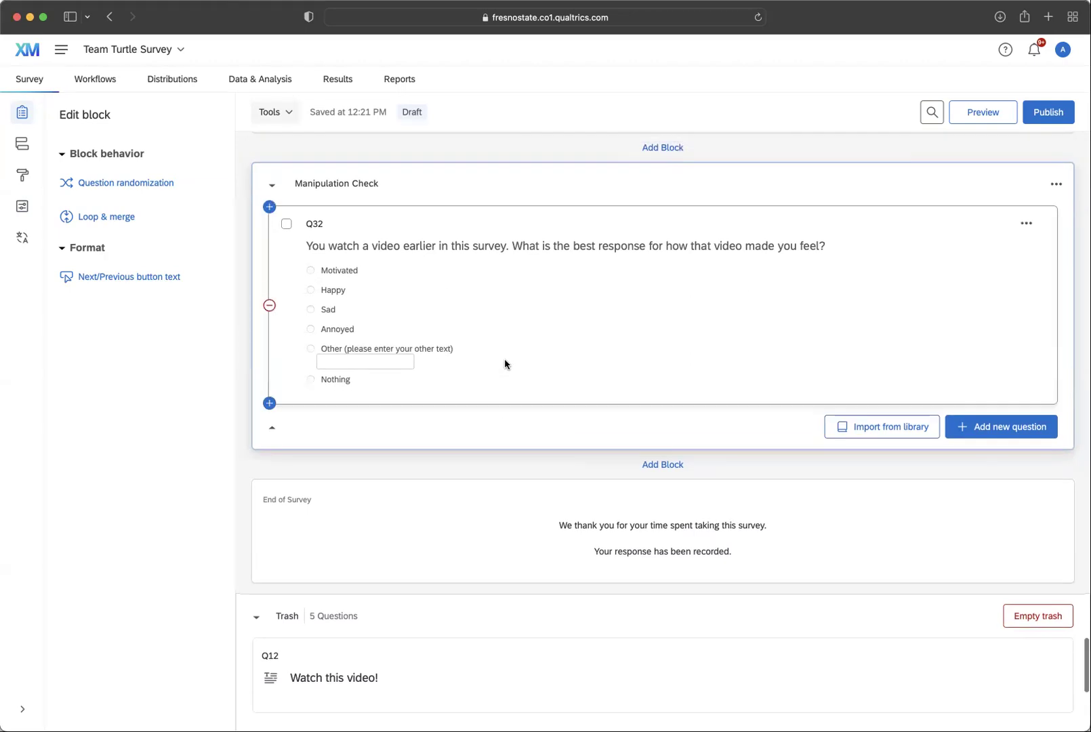